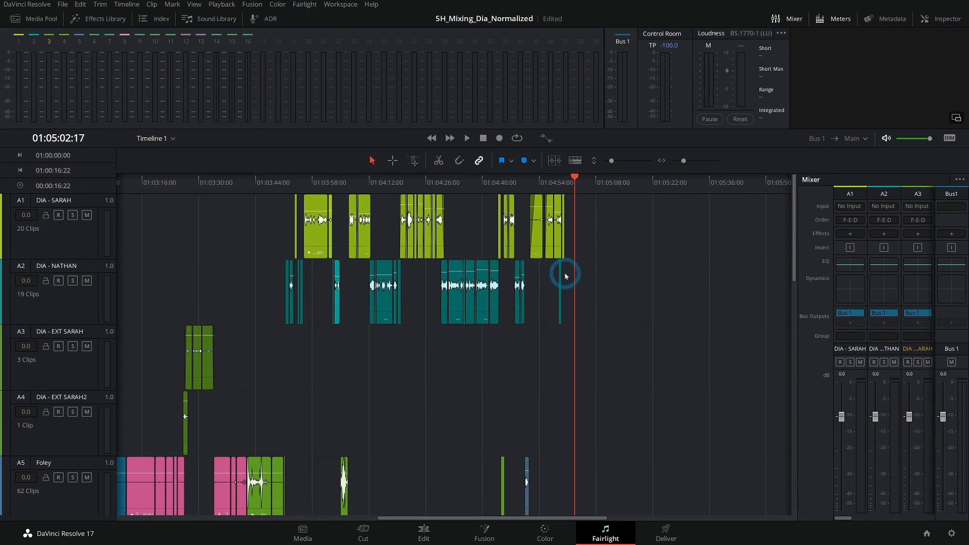
# Open the bus format settings, add a second bus, and set its format to Stereo.
pyautogui.click(576, 256)
pyautogui.scroll(-5, 509, 391)
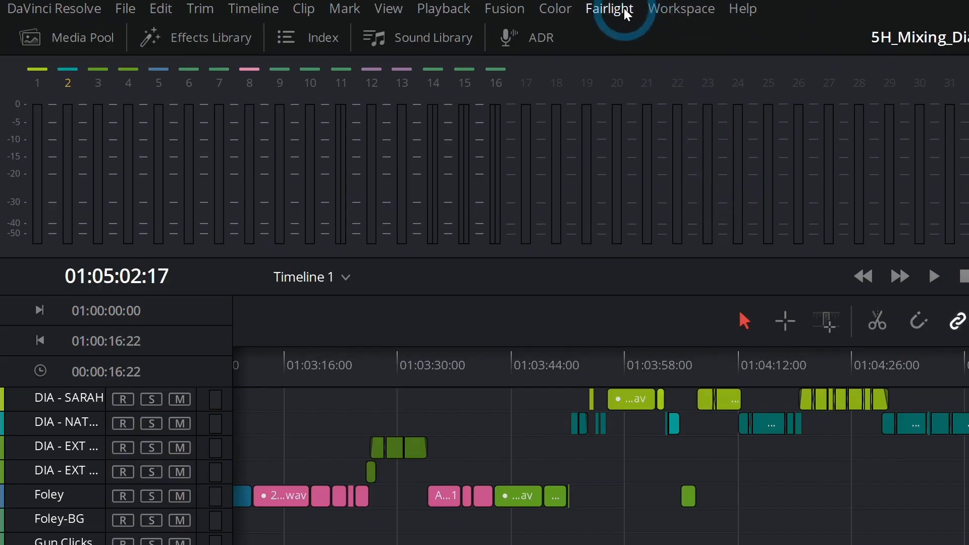
pyautogui.click(313, 6)
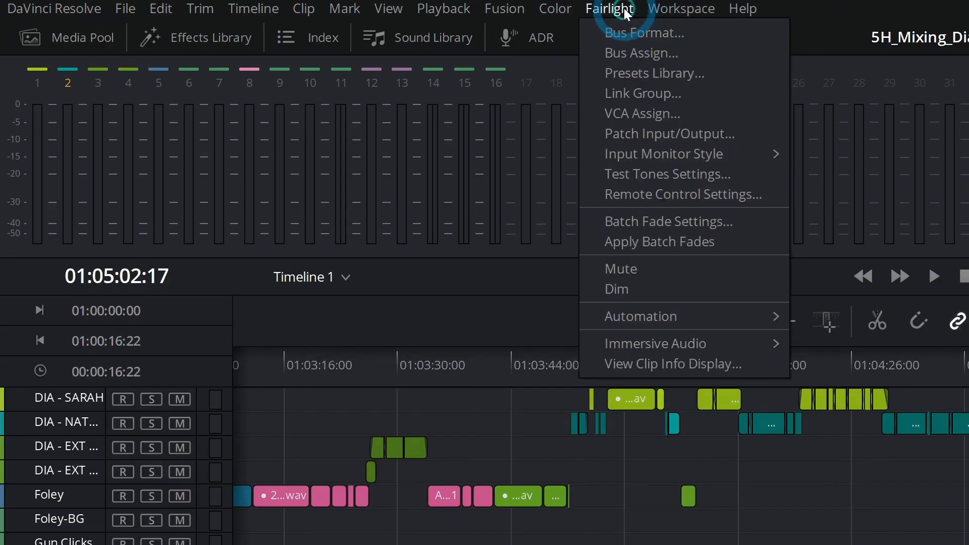
pyautogui.click(631, 35)
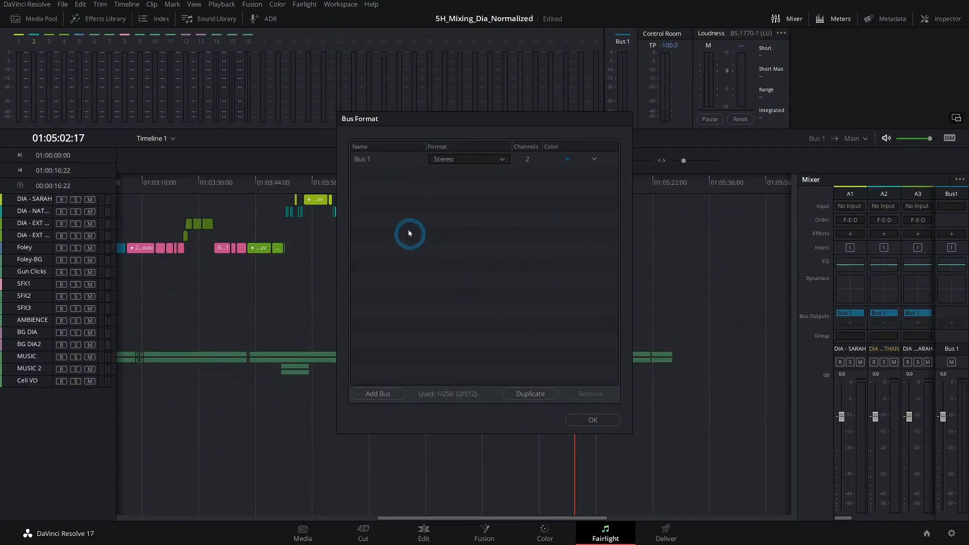
pyautogui.click(390, 398)
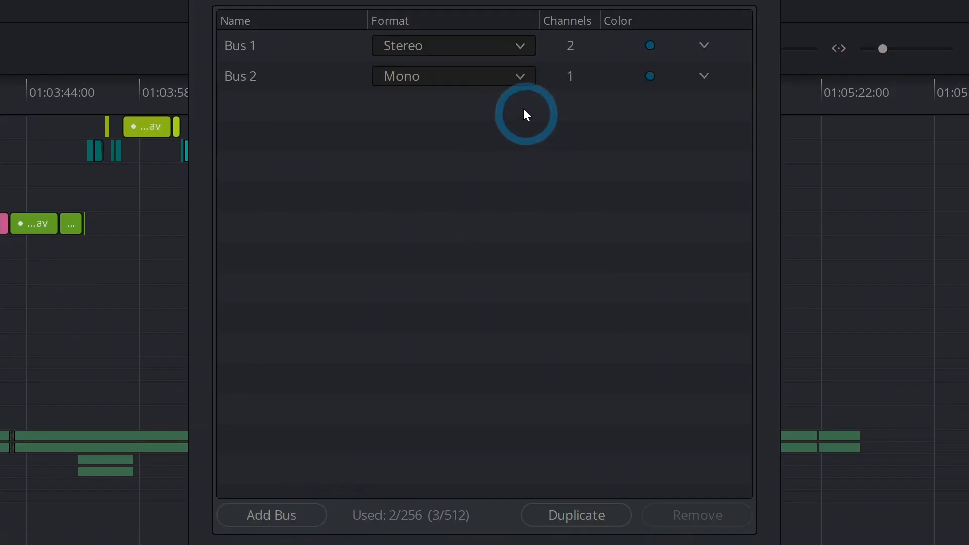
pyautogui.click(500, 77)
pyautogui.click(452, 126)
# Rename the newly added bus as DIA Bus.
pyautogui.doubleClick(238, 75)
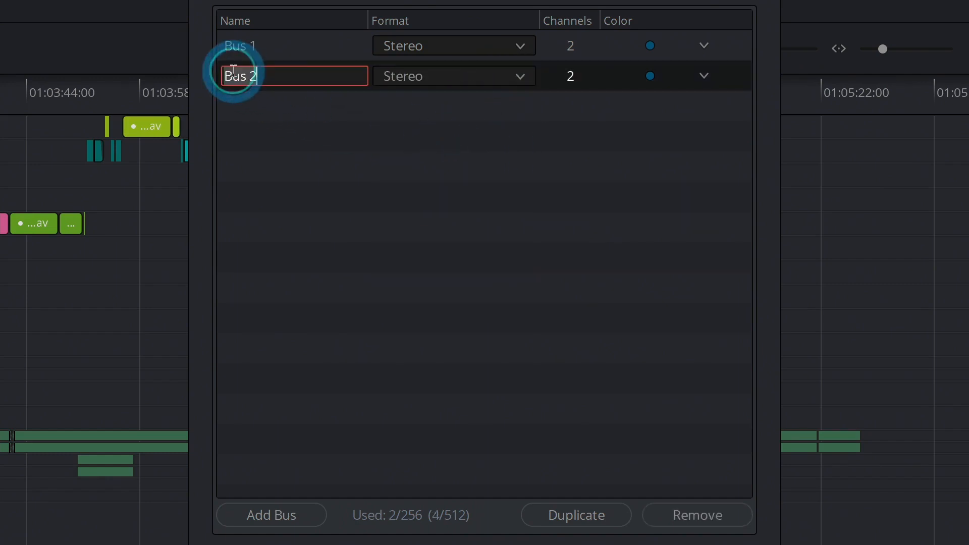
pyautogui.moveTo(256, 79); pyautogui.dragTo(218, 75)
pyautogui.write('DIA Bus')
pyautogui.click(333, 154)
# Rename Bus 1 as MAIN and accept the bus format settings.
pyautogui.doubleClick(247, 47)
pyautogui.moveTo(243, 47); pyautogui.dragTo(222, 53)
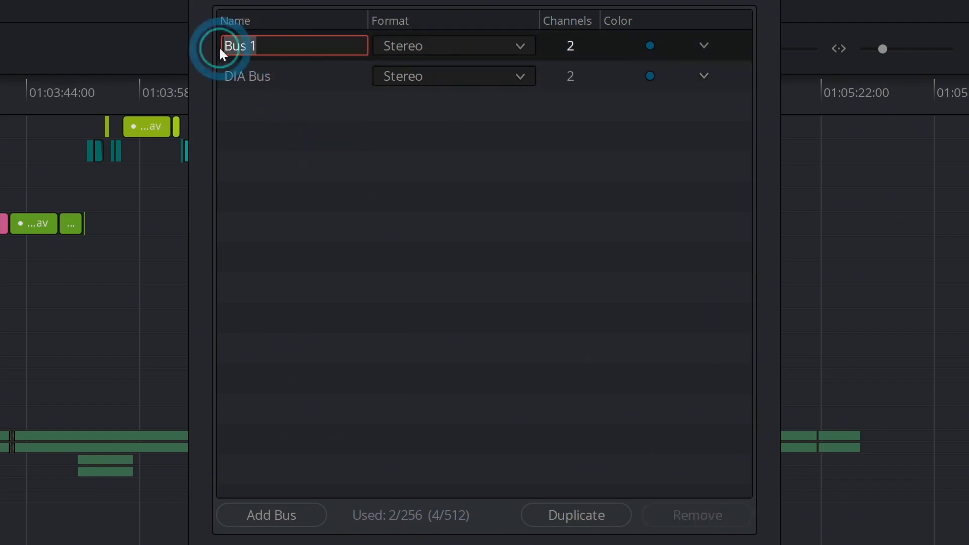
pyautogui.write('MAIN')
pyautogui.click(302, 137)
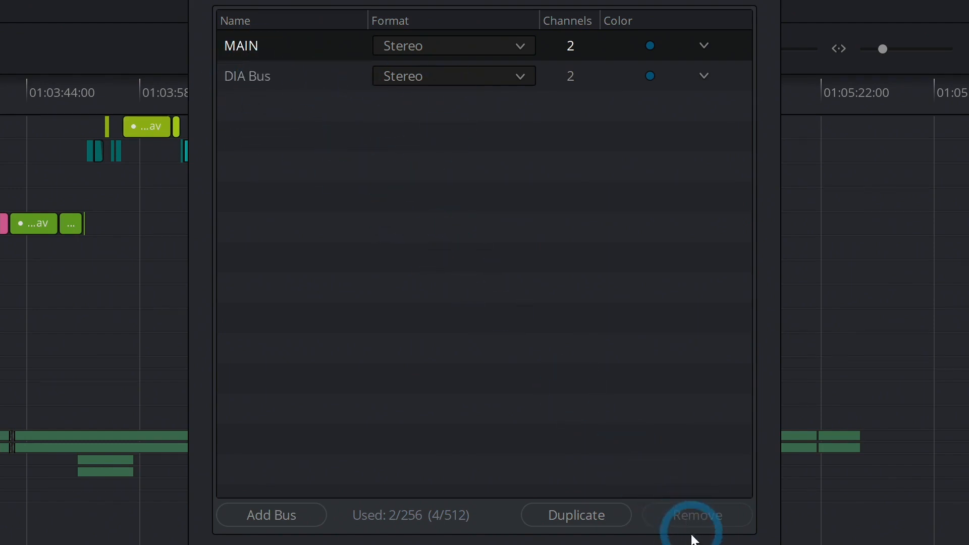
pyautogui.click(701, 295)
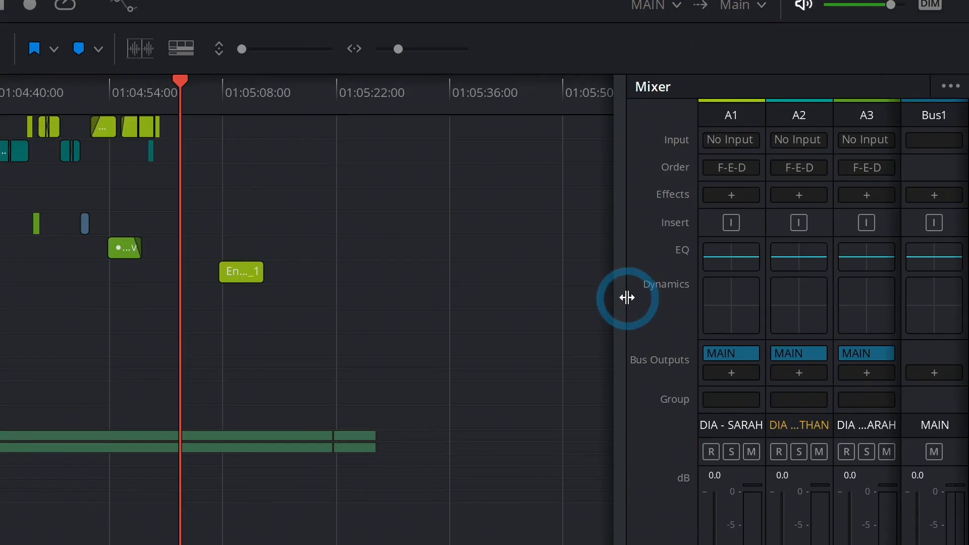
# Widen the mixer and its bus section to show the track strips alongside both the MAIN and DIA Bus strips.
pyautogui.moveTo(627, 298); pyautogui.dragTo(2, 298)
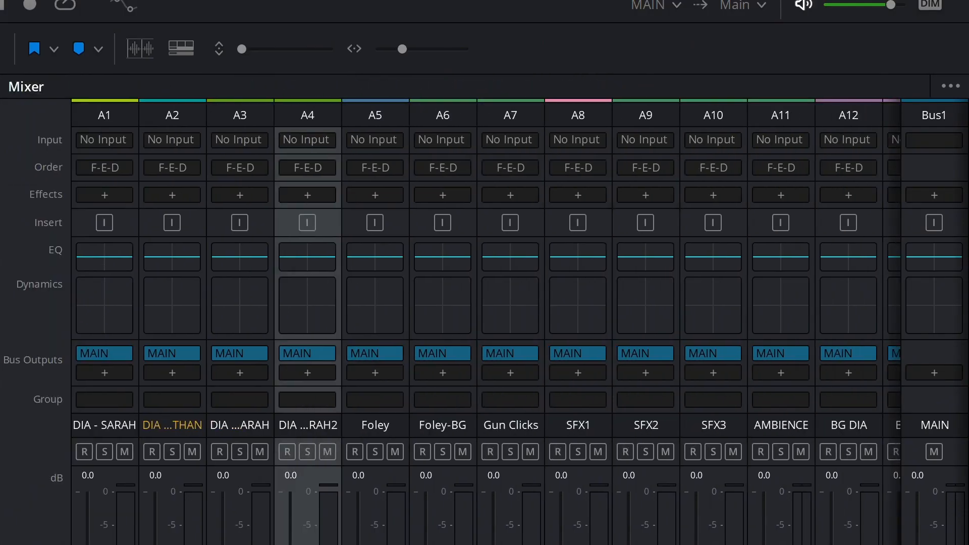
pyautogui.moveTo(197, 365); pyautogui.dragTo(692, 386)
pyautogui.hscroll(5, 404, 394)
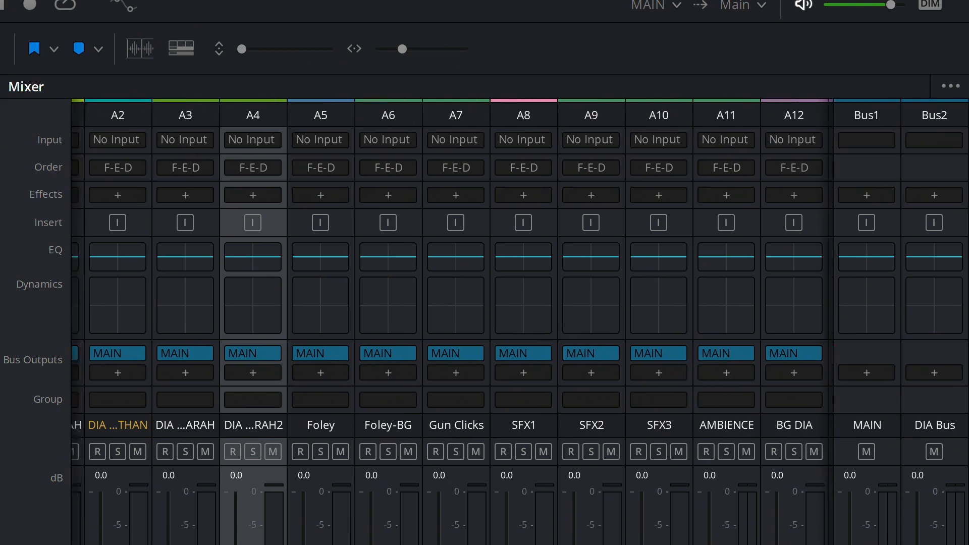
pyautogui.hscroll(-5, 124, 395)
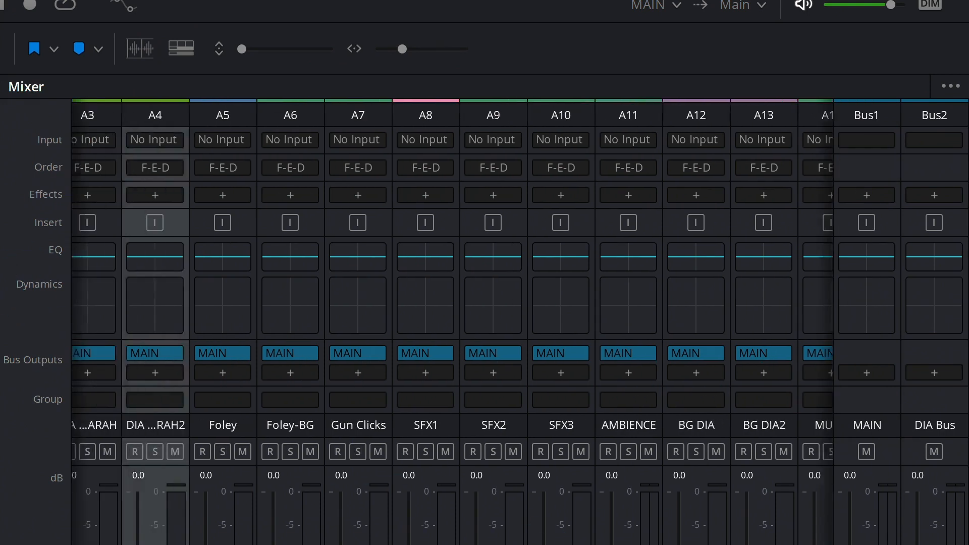
pyautogui.hscroll(3, 123, 395)
pyautogui.hscroll(2, 452, 322)
pyautogui.hscroll(-5, 452, 321)
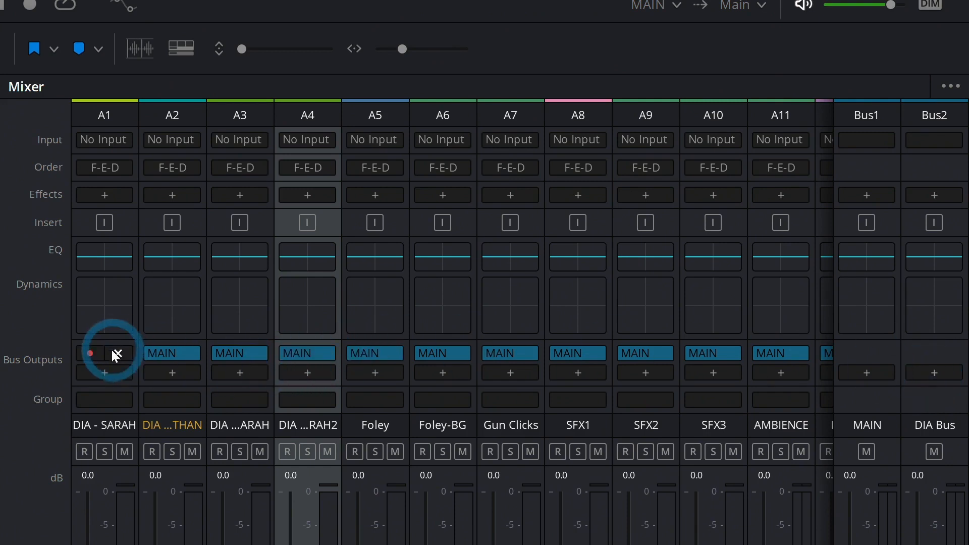
# Remove the MAIN bus output from the four dialogue tracks A1 to A4.
pyautogui.moveTo(308, 360)
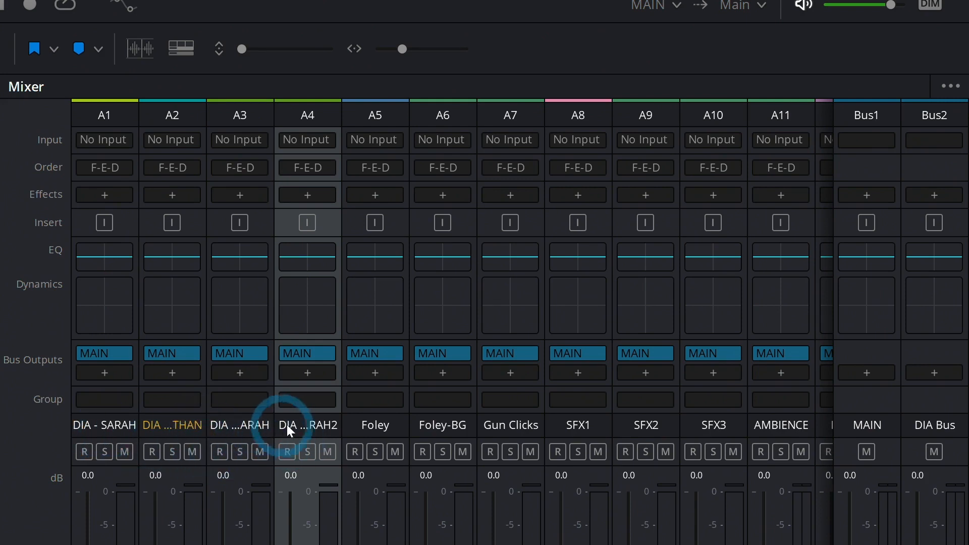
pyautogui.click(117, 353)
pyautogui.click(158, 354)
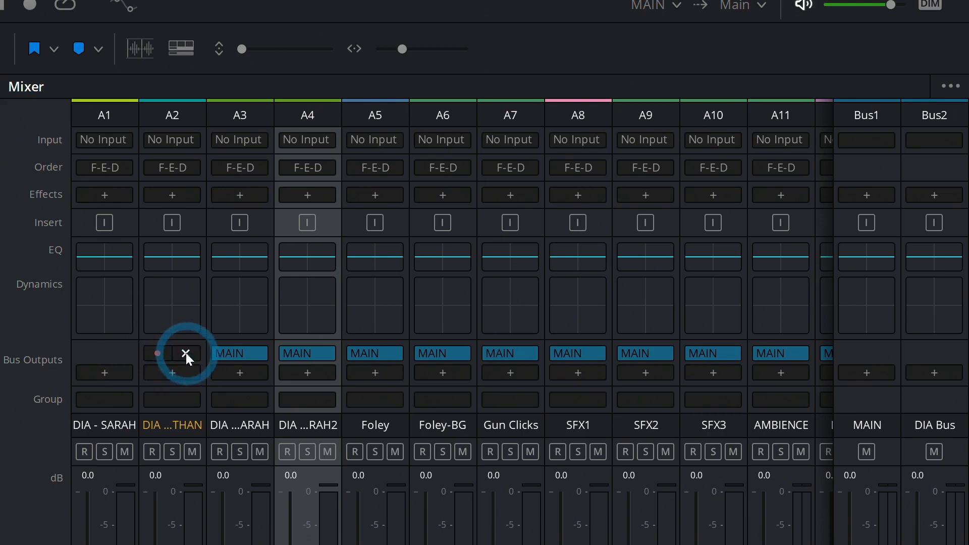
pyautogui.click(254, 353)
pyautogui.click(323, 354)
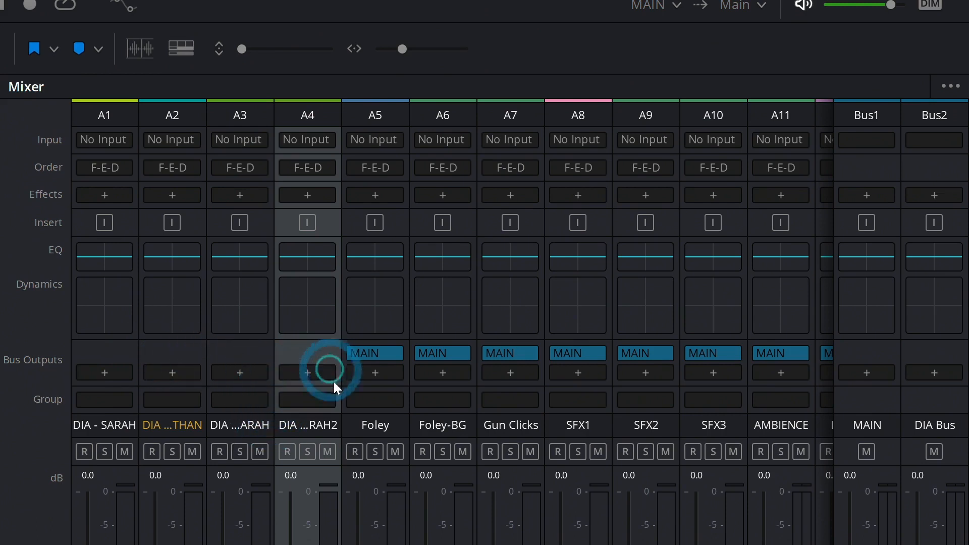
# Assign DIA Bus as the output of tracks A1 to A4, and route DIA Bus itself to MAIN.
pyautogui.click(104, 373)
pyautogui.click(178, 415)
pyautogui.click(171, 374)
pyautogui.click(231, 416)
pyautogui.click(247, 374)
pyautogui.click(308, 409)
pyautogui.click(308, 373)
pyautogui.click(368, 417)
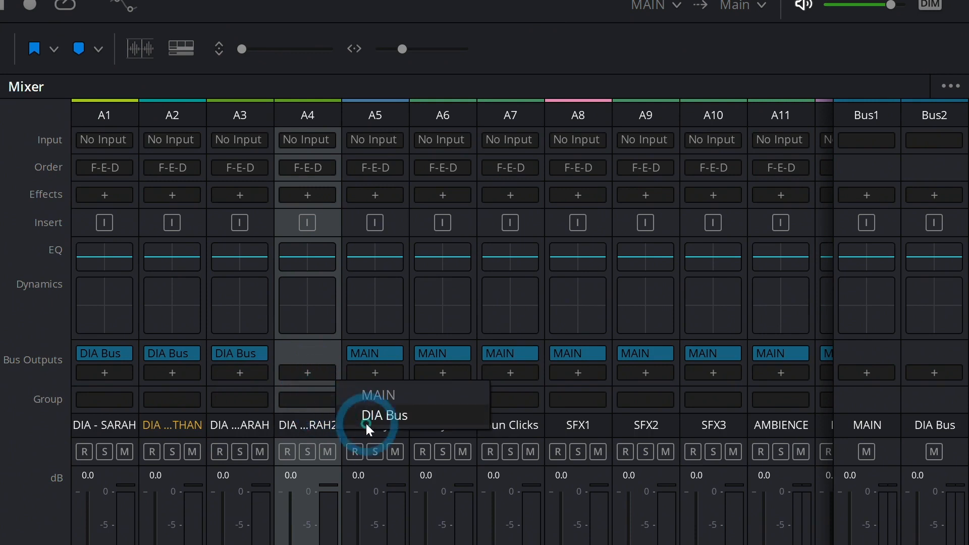
pyautogui.click(242, 374)
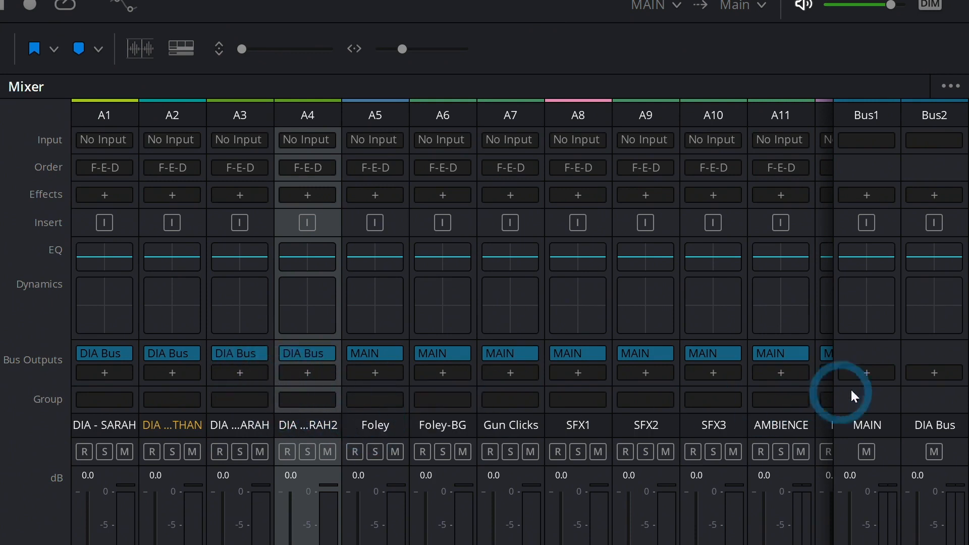
pyautogui.click(936, 372)
pyautogui.click(909, 404)
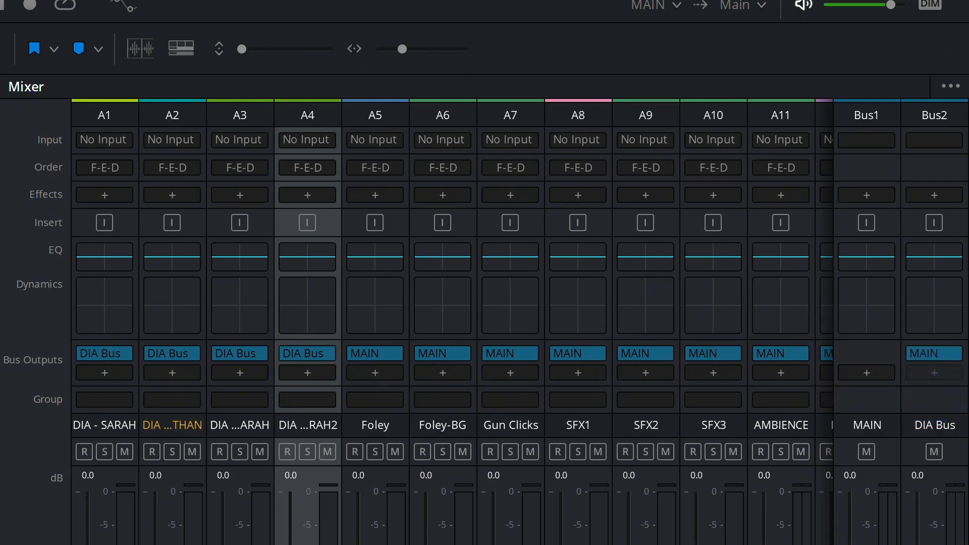
# Play the timeline from 01:03:58:13, muting DIA Bus during playback to check the routing, and unmute it after stopping.
pyautogui.click(315, 180)
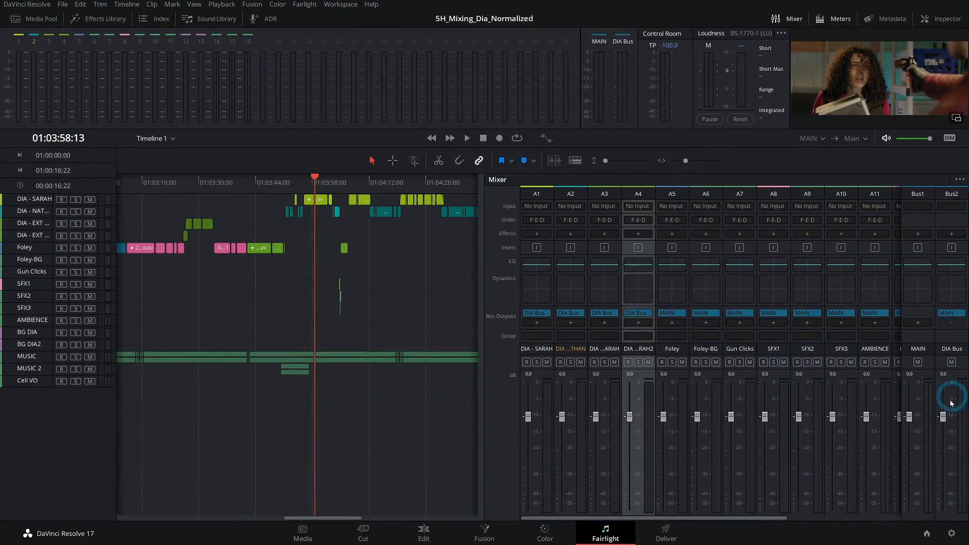
pyautogui.press('space')
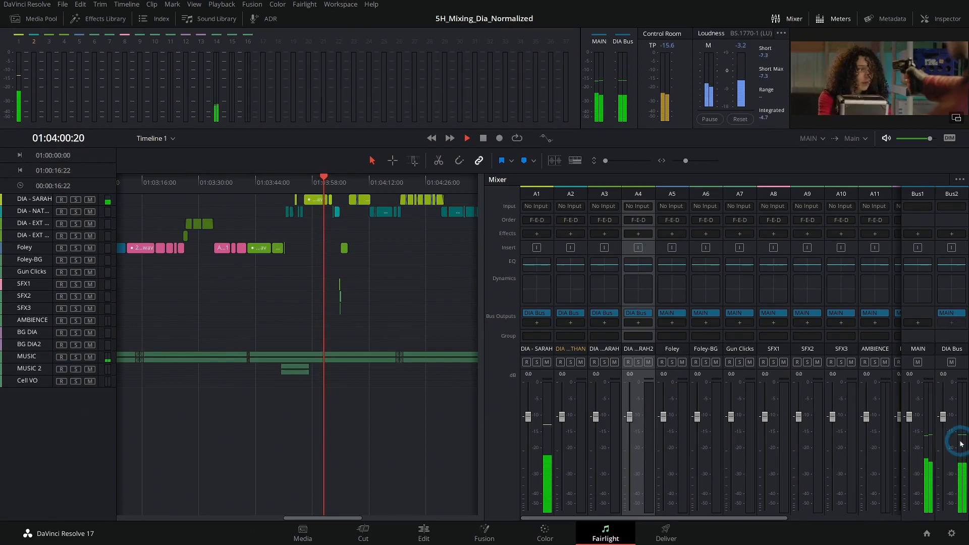
pyautogui.click(952, 362)
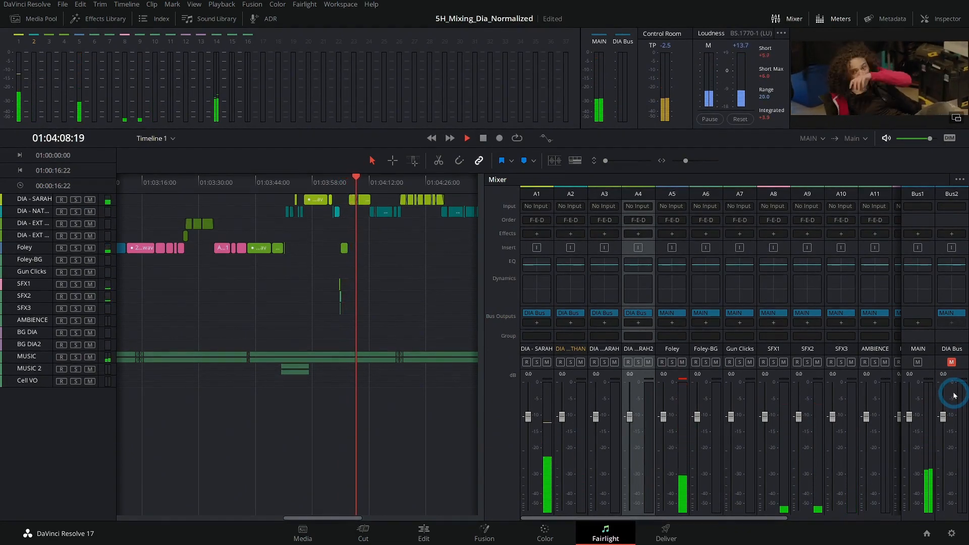
pyautogui.press('space')
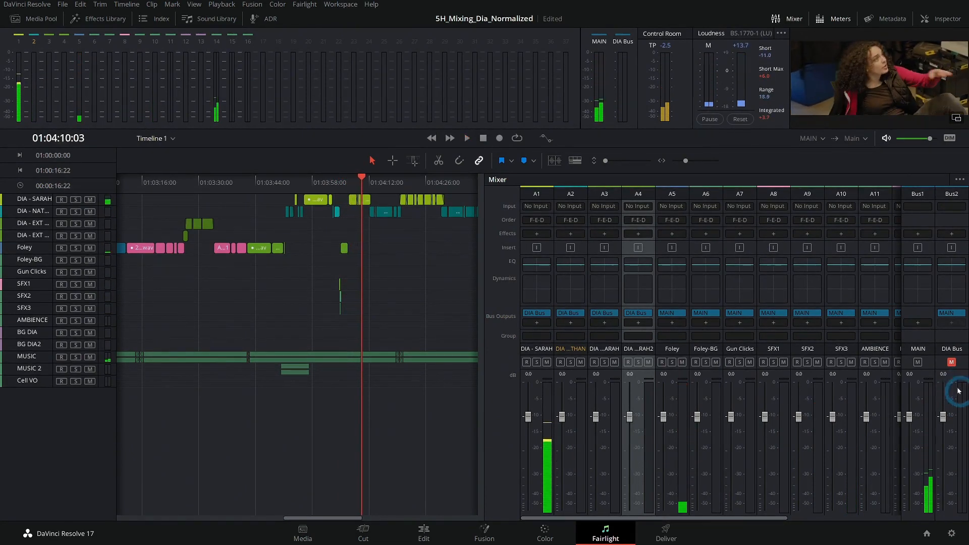
pyautogui.click(952, 362)
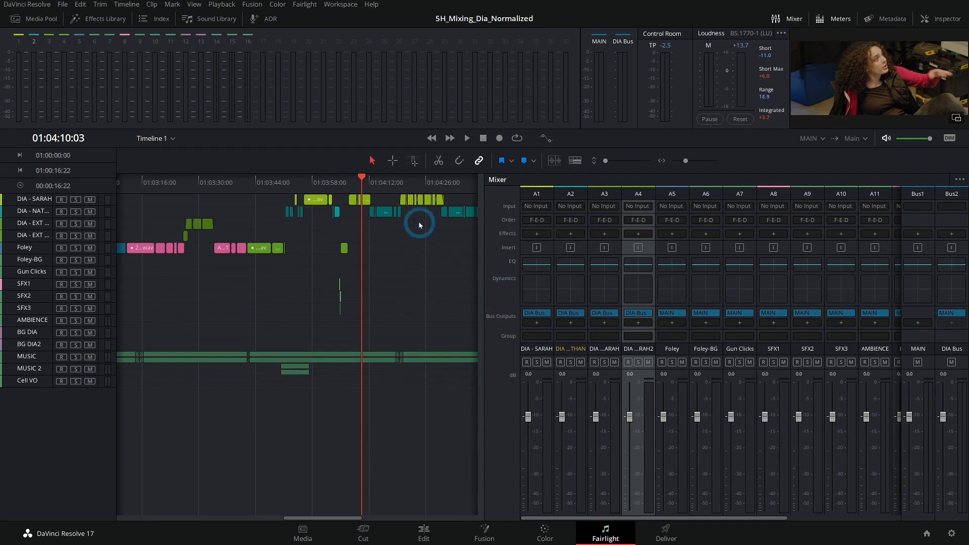
# Open the Dynamics controls of DIA Bus and move their window clear of the timeline tracks.
pyautogui.scroll(5, 419, 225)
pyautogui.scroll(3, 353, 212)
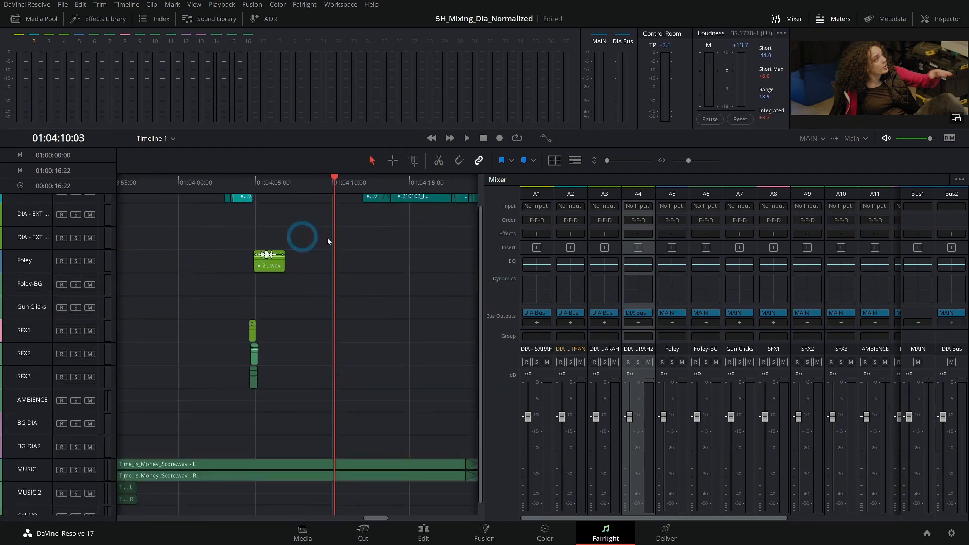
pyautogui.scroll(2, 327, 241)
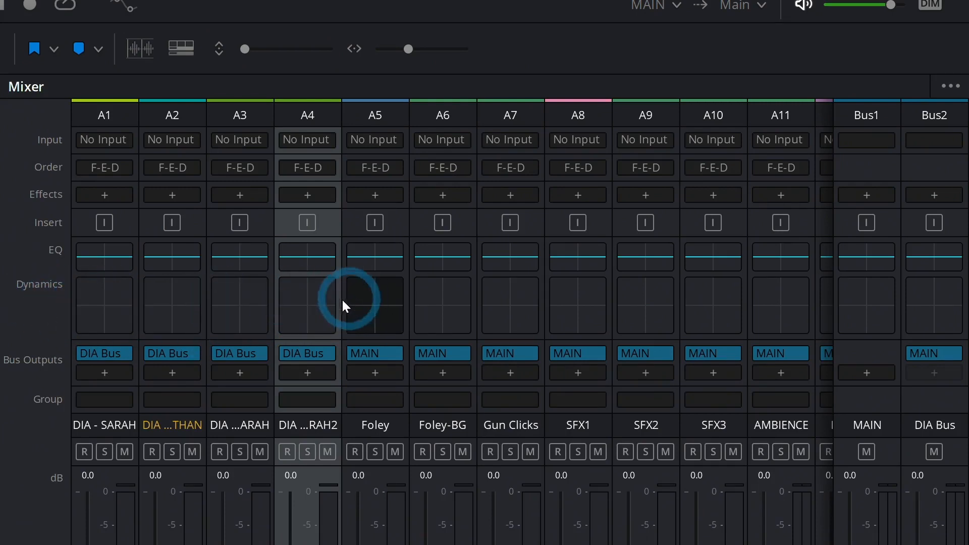
pyautogui.doubleClick(926, 310)
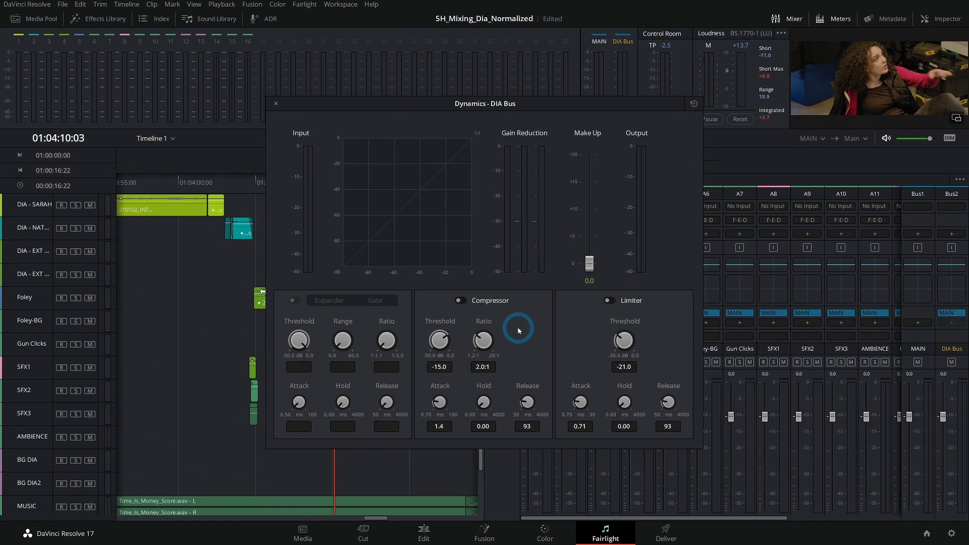
pyautogui.moveTo(486, 114); pyautogui.dragTo(743, 143)
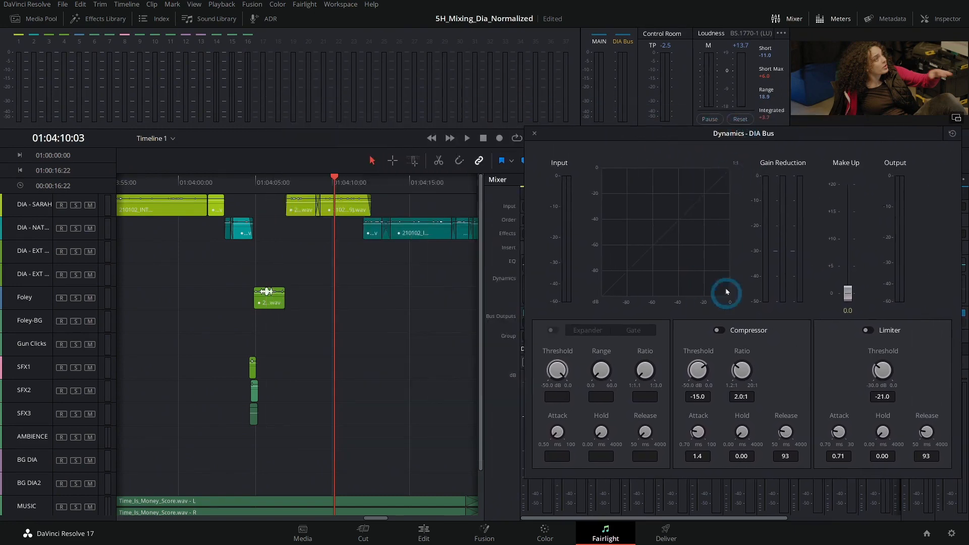
# Examine the dialogue waveforms on tracks A1 and A2 around 01:04:20.
pyautogui.hscroll(5, 437, 273)
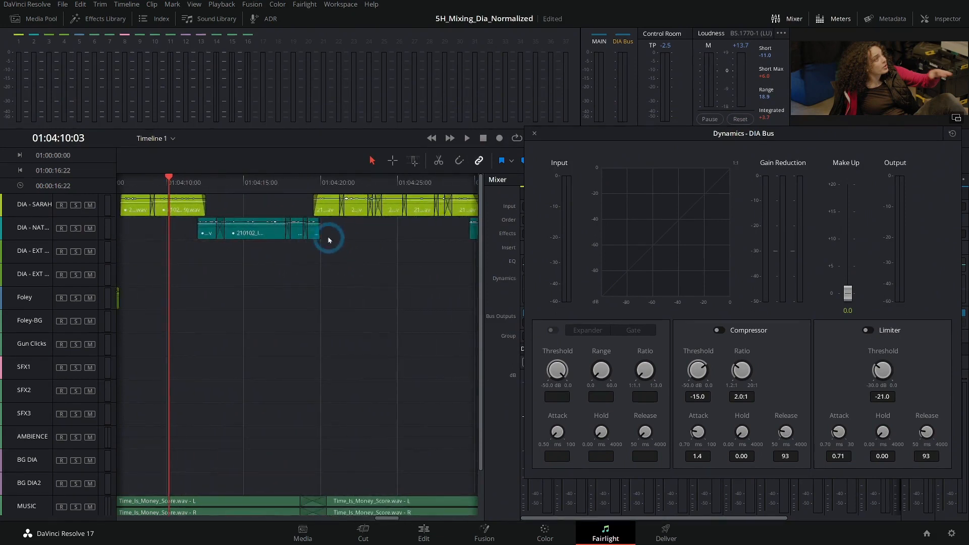
pyautogui.scroll(5, 89, 229)
pyautogui.scroll(2, 187, 284)
pyautogui.scroll(4, 187, 284)
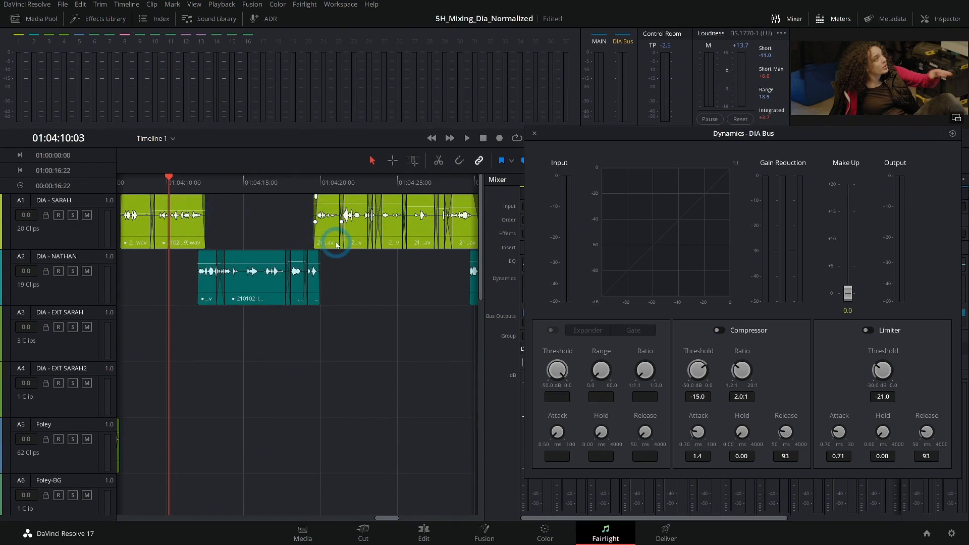
pyautogui.scroll(5, 273, 268)
pyautogui.scroll(3, 356, 264)
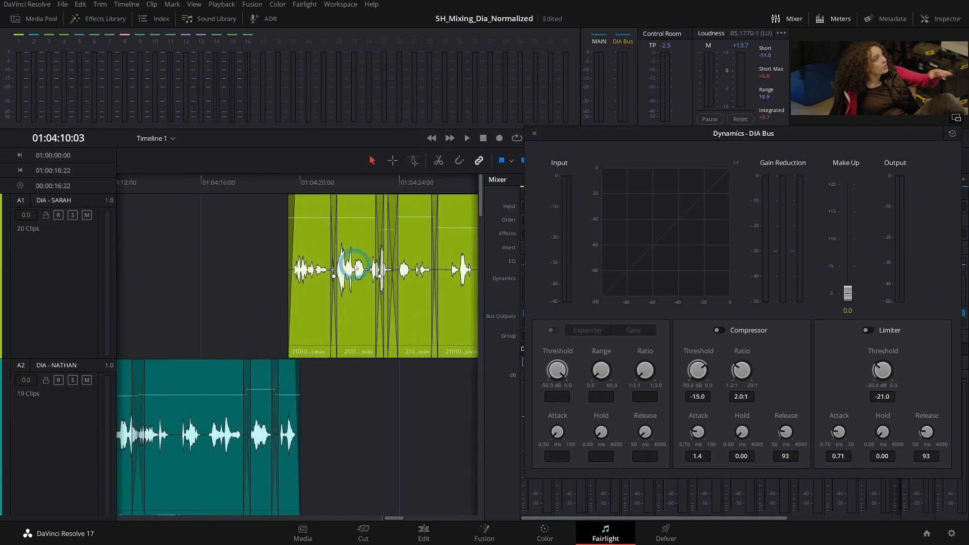
pyautogui.scroll(4, 416, 404)
pyautogui.scroll(2, 331, 399)
# Solo the four dialogue tracks A1 to A4, moving the Dynamics window out of the way and back.
pyautogui.moveTo(844, 134); pyautogui.dragTo(590, 144)
pyautogui.moveTo(598, 192); pyautogui.dragTo(351, 192)
pyautogui.click(537, 363)
pyautogui.click(570, 363)
pyautogui.click(604, 362)
pyautogui.click(638, 363)
pyautogui.moveTo(333, 148); pyautogui.dragTo(803, 128)
# Play the soloed dialogue from 01:04:19:16 to about 01:04:25 to hear it without compression.
pyautogui.click(163, 181)
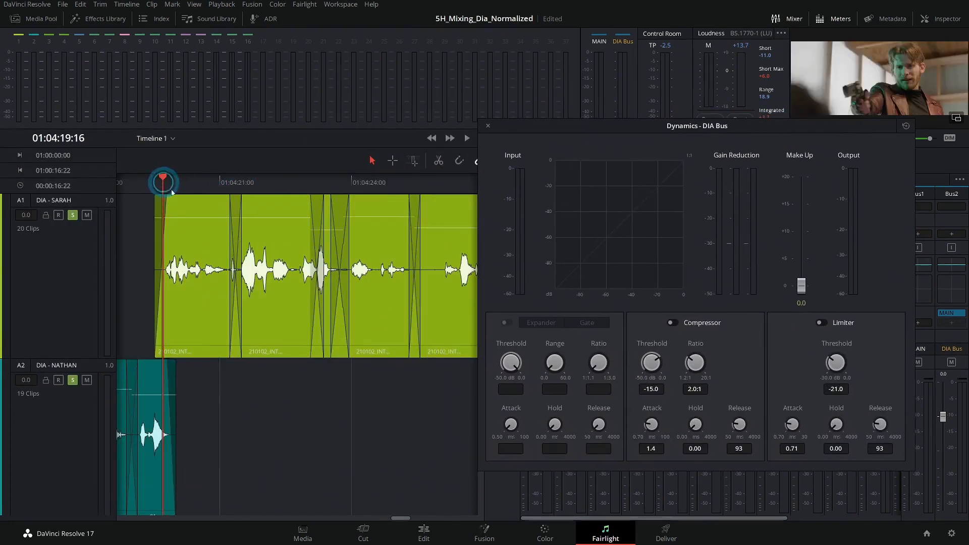
pyautogui.press('space')
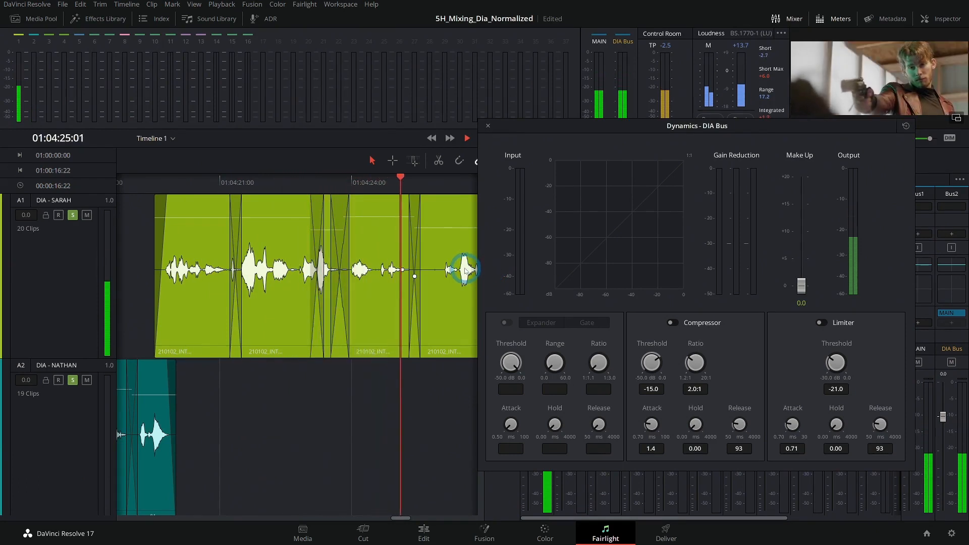
pyautogui.press('space')
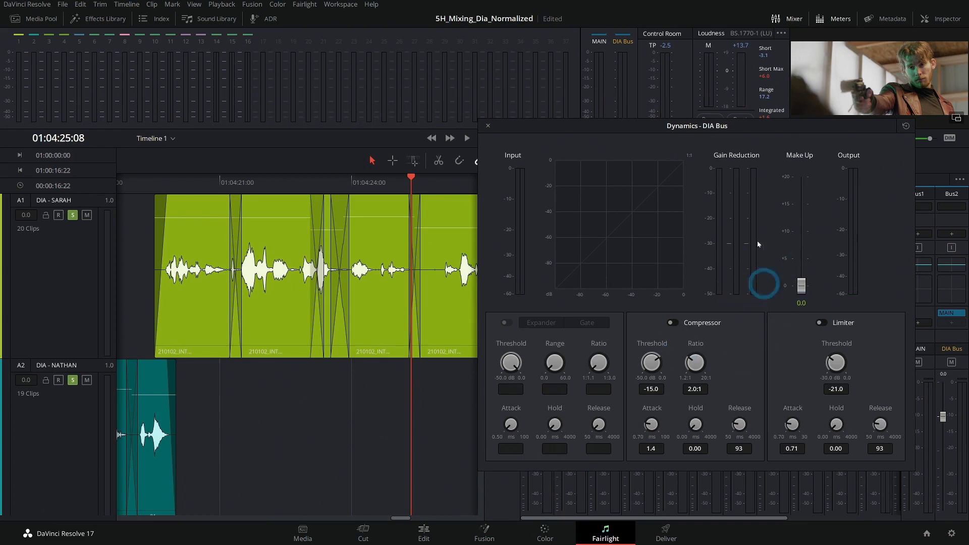
# Enable the compressor in the DIA Bus Dynamics window, moving the window slightly upward.
pyautogui.moveTo(740, 131); pyautogui.dragTo(743, 114)
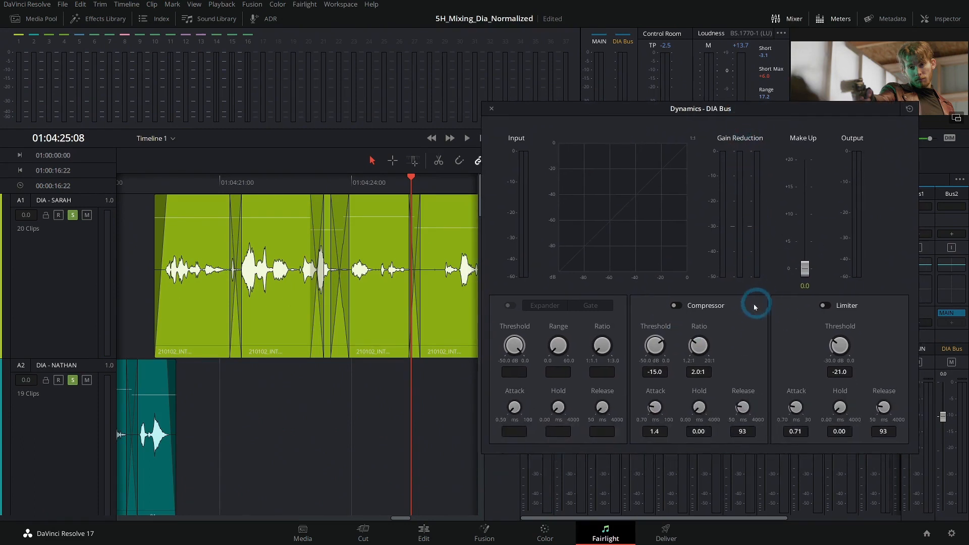
pyautogui.click(677, 307)
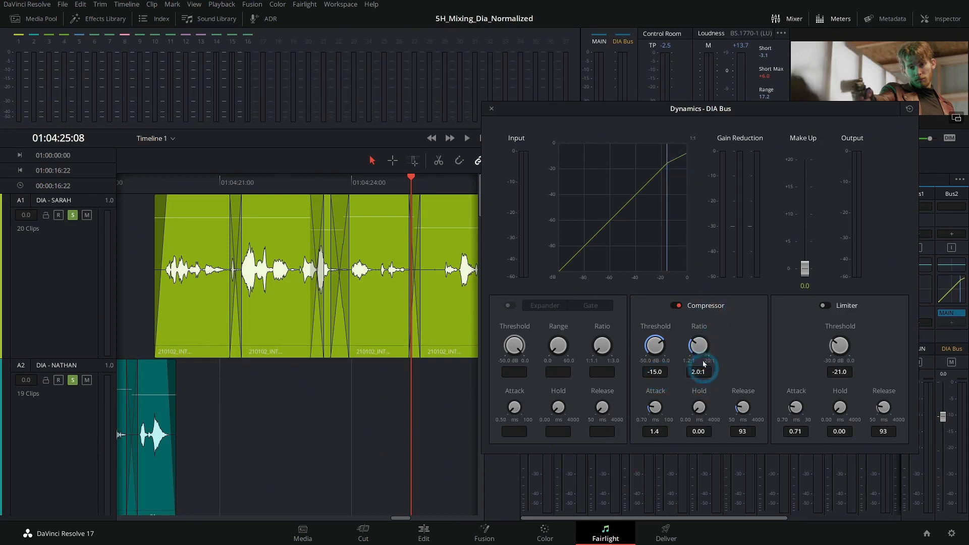
# Set the compressor ratio to 3.5:1 after trying 20:1, and play the dialogue from 01:04:19:17 to about 01:04:25:16.
pyautogui.moveTo(706, 372); pyautogui.dragTo(729, 345)
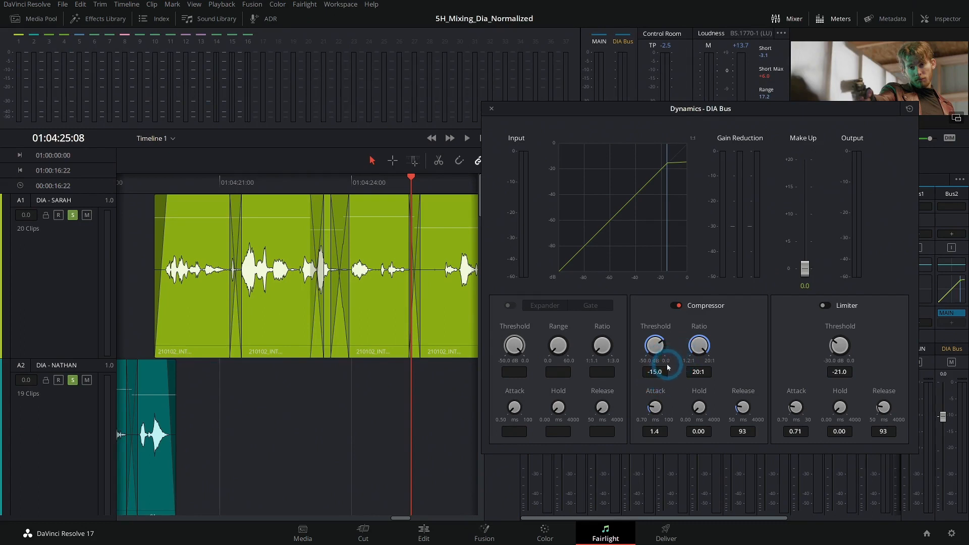
pyautogui.doubleClick(699, 354)
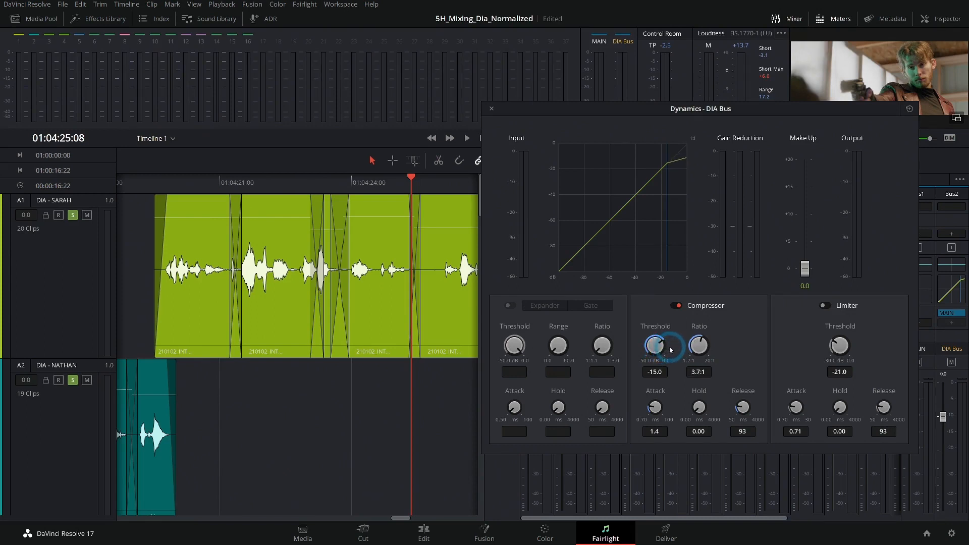
pyautogui.click(164, 179)
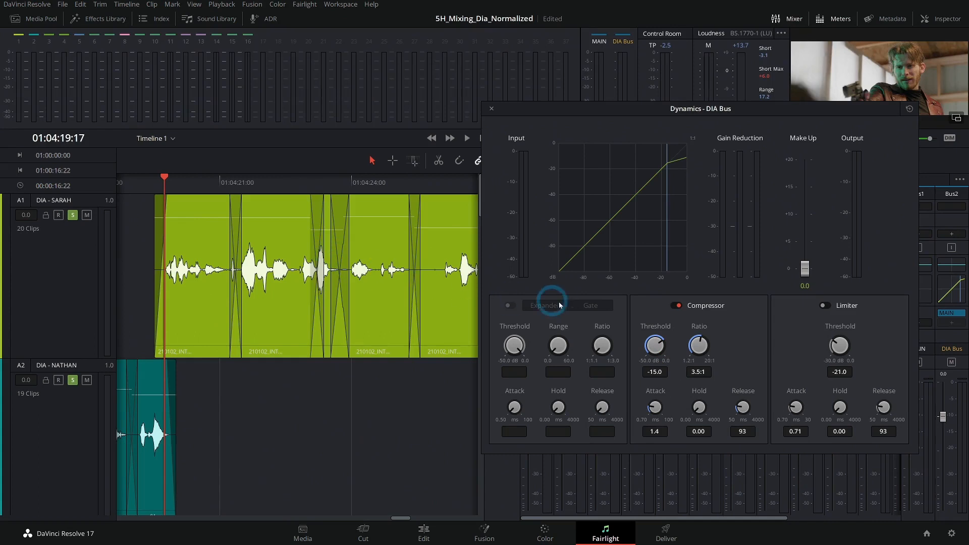
pyautogui.press('space')
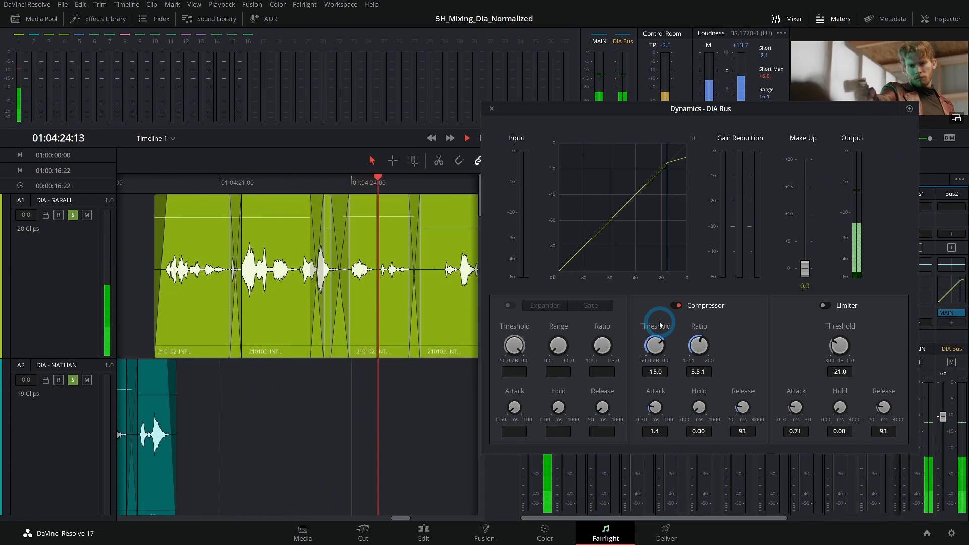
pyautogui.press('space')
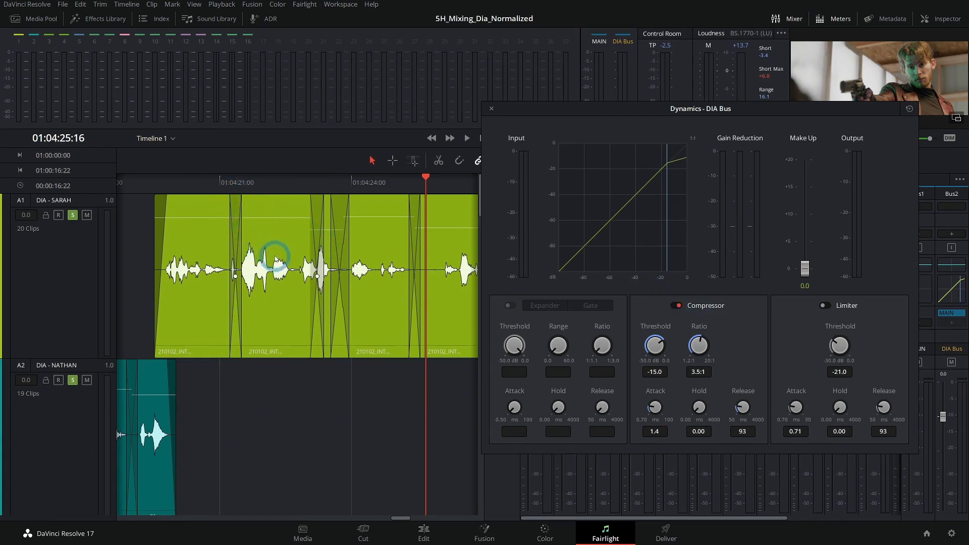
# Replay the A1 dialogue twice from about 01:04:20 past the loud phrase near 01:04:22 to judge the compression.
pyautogui.click(186, 183)
pyautogui.press('space')
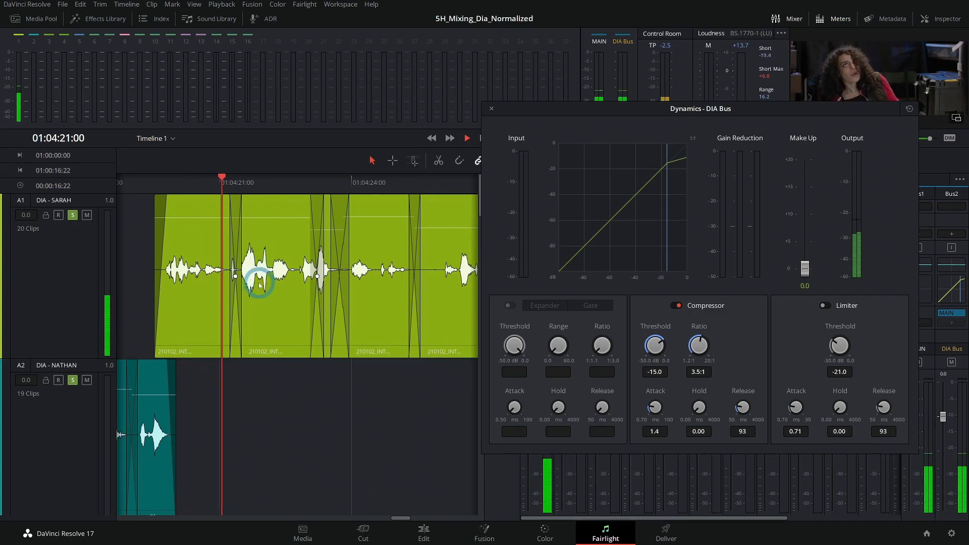
pyautogui.press('space')
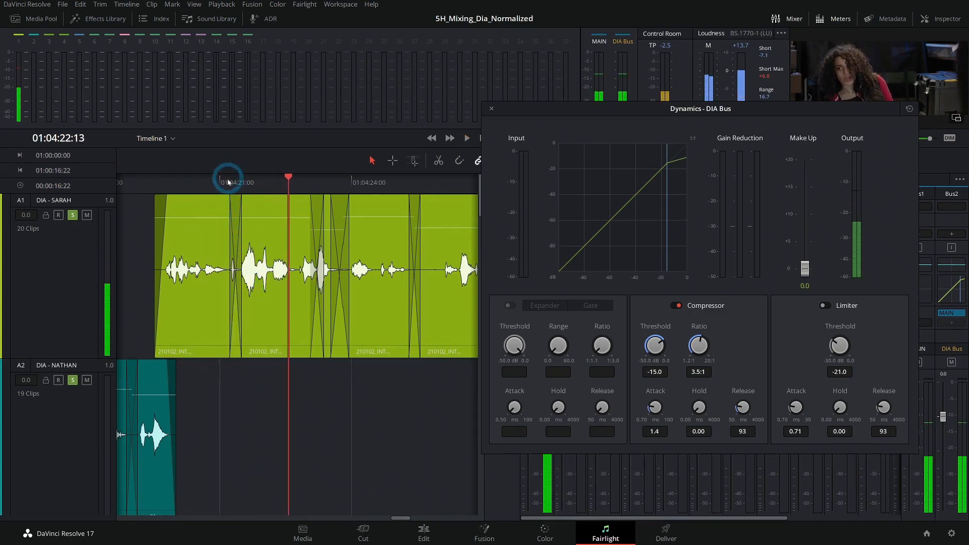
pyautogui.click(228, 183)
pyautogui.click(186, 182)
pyautogui.press('space')
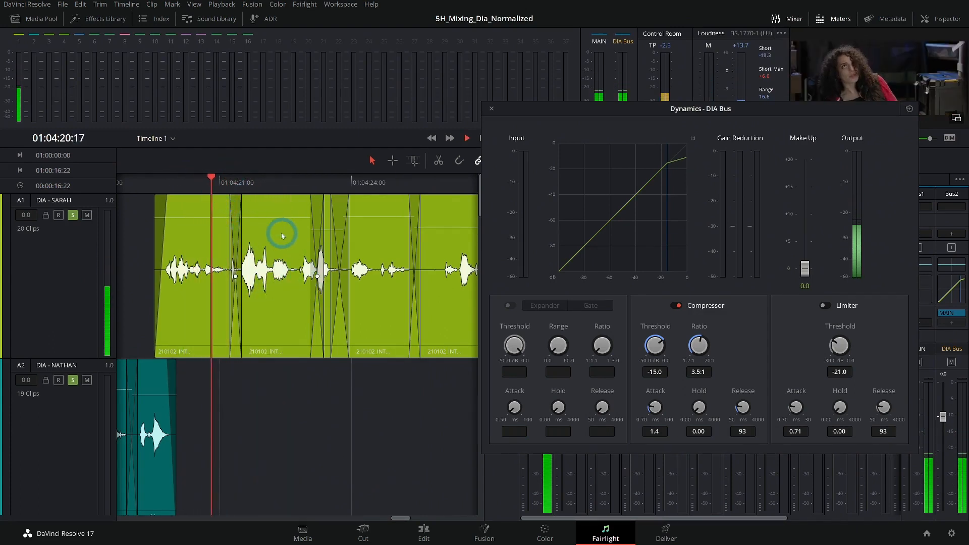
pyautogui.press('space')
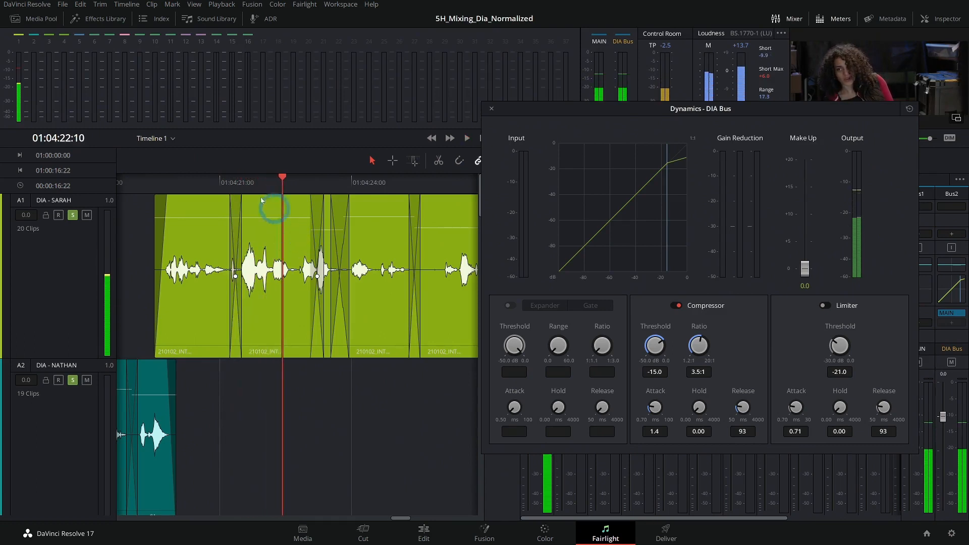
# Lower the compressor threshold to -37.2 and play the dialogue twice from about 01:04:20 to check the gain reduction.
pyautogui.click(245, 181)
pyautogui.click(235, 181)
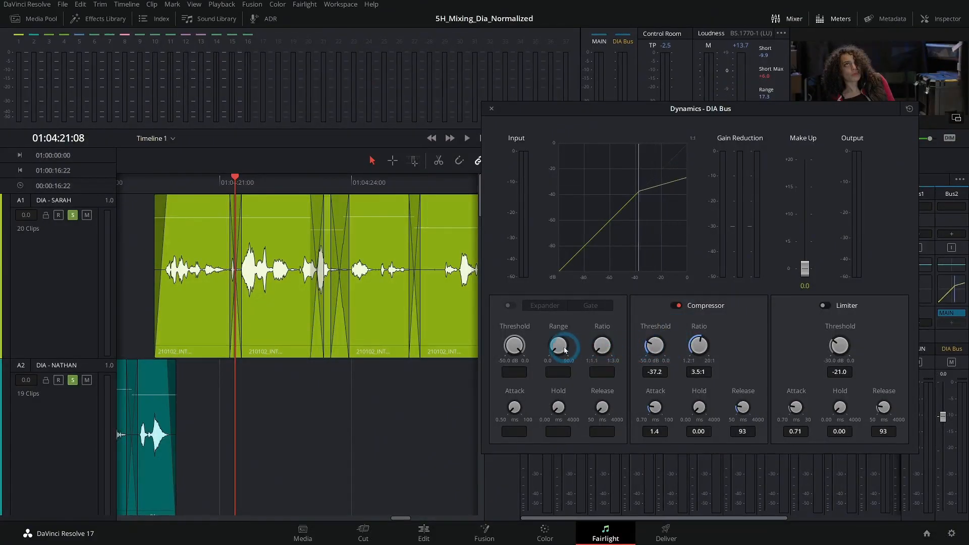
pyautogui.click(180, 182)
pyautogui.press('space')
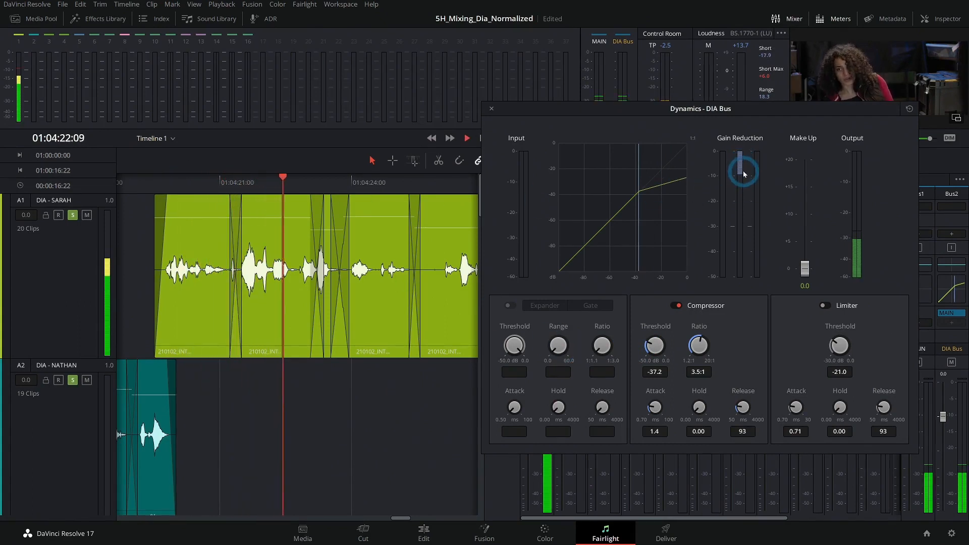
pyautogui.press('space')
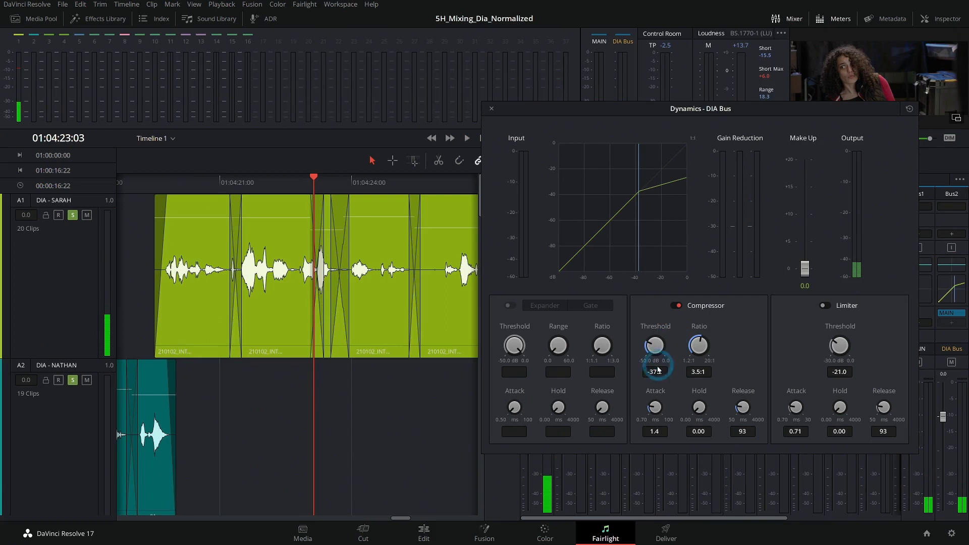
pyautogui.click(184, 178)
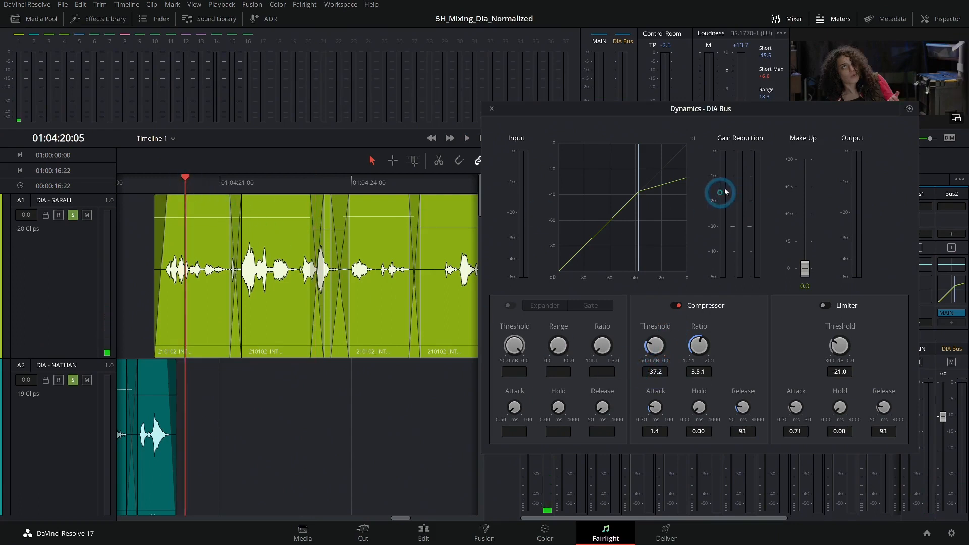
pyautogui.press('space')
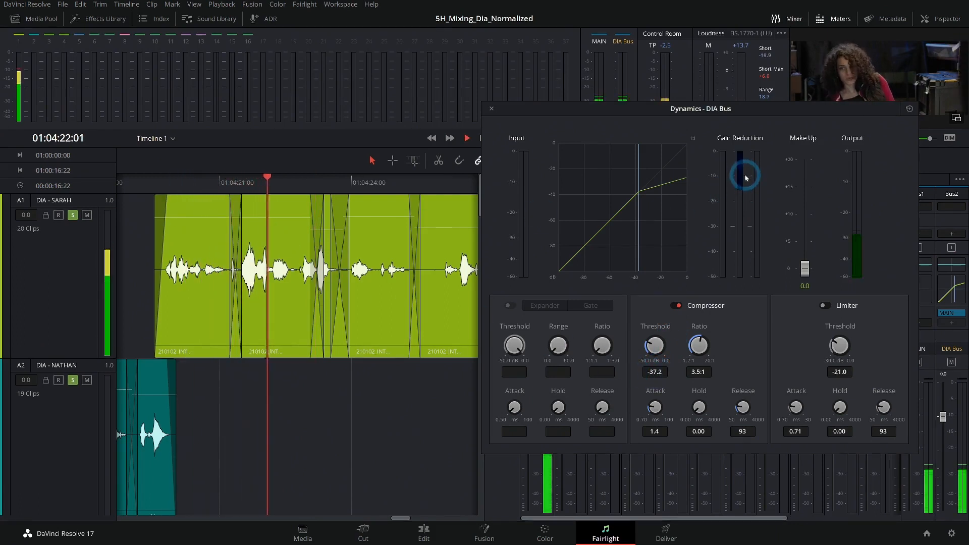
pyautogui.press('space')
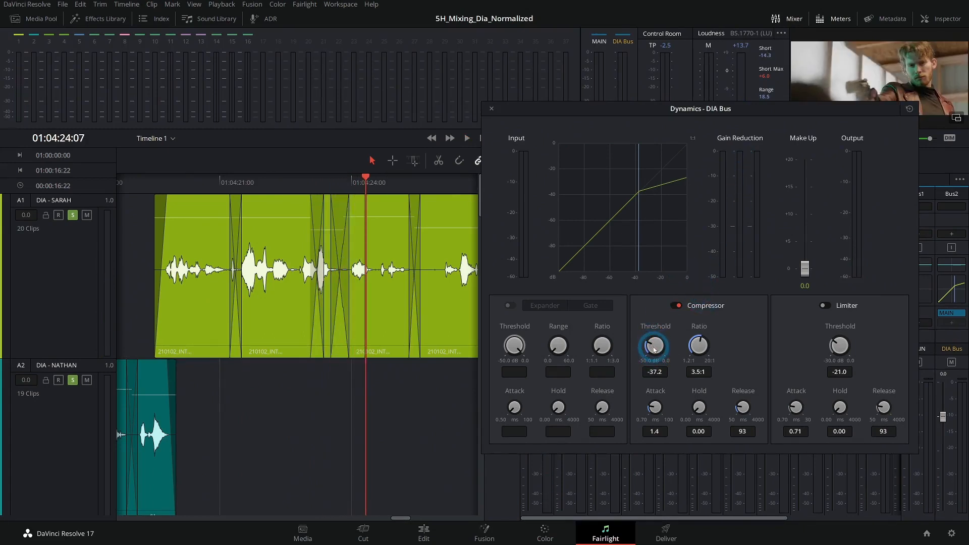
pyautogui.click(184, 260)
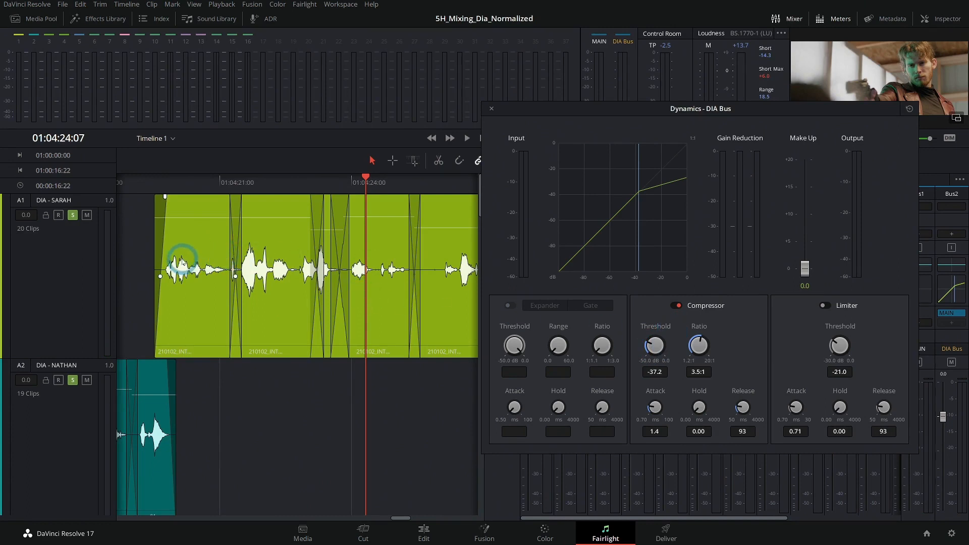
pyautogui.click(290, 260)
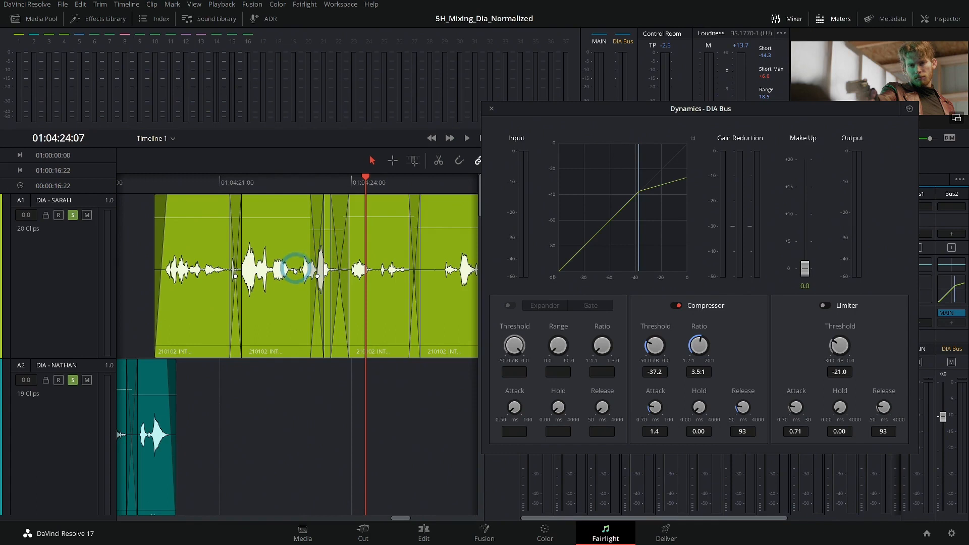
pyautogui.click(658, 355)
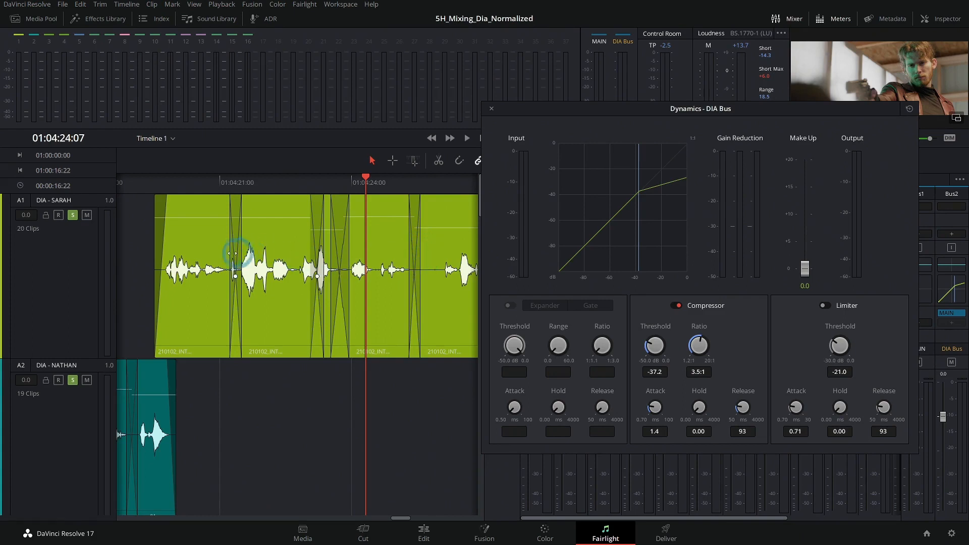
# Set the compressor threshold to -20.9, adjusting it while playing the dialogue from about 01:04:19 to 01:04:30.
pyautogui.click(172, 181)
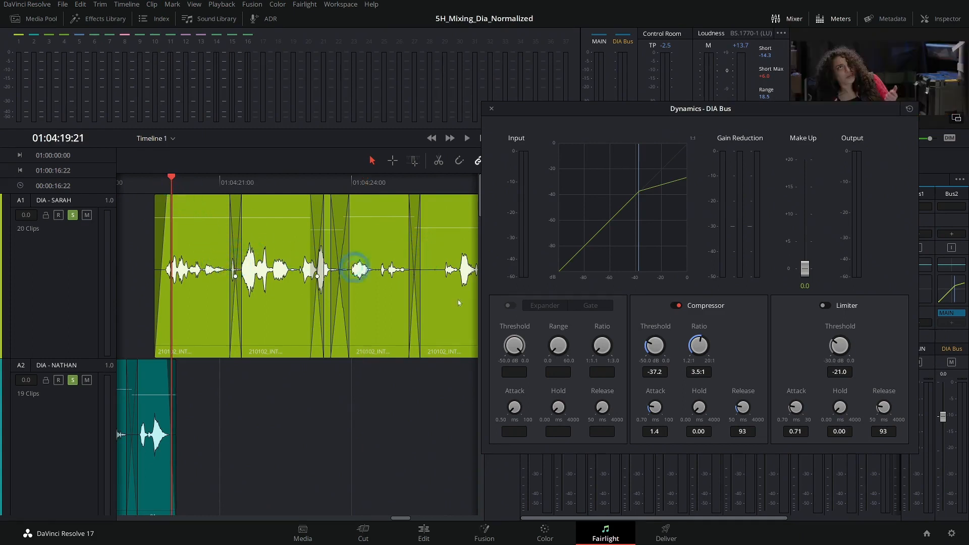
pyautogui.moveTo(661, 350); pyautogui.dragTo(749, 344)
pyautogui.click(161, 178)
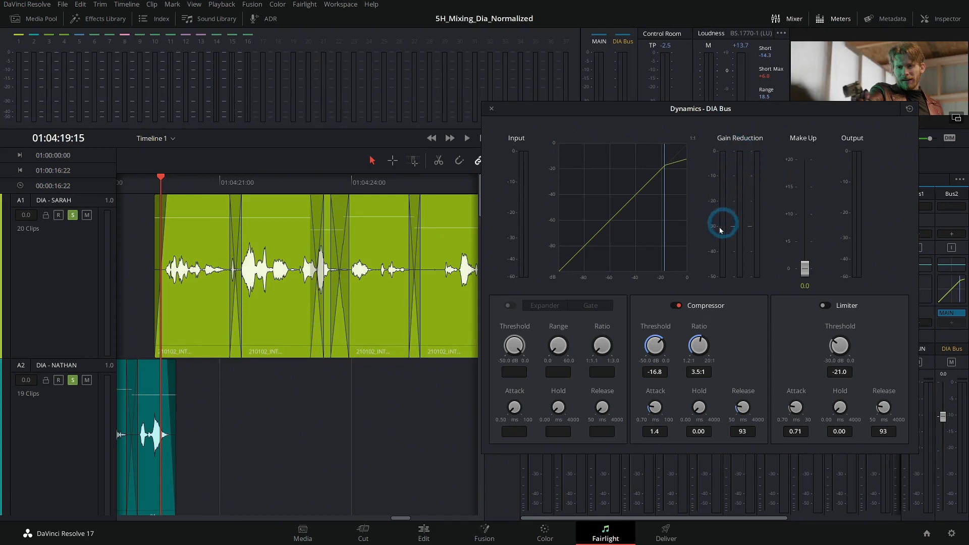
pyautogui.click(151, 178)
pyautogui.press('space')
pyautogui.moveTo(660, 359); pyautogui.dragTo(646, 348)
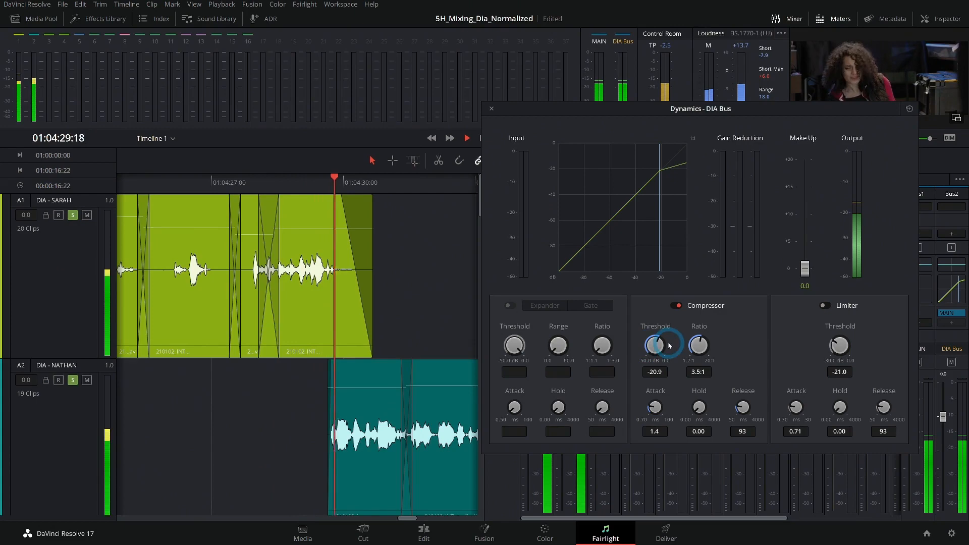
pyautogui.press('space')
# Play the A2 dialogue from 01:04:30:11 to about 01:04:38:13, replaying from 01:04:34:08, to check the gain reduction.
pyautogui.scroll(-3, 373, 278)
pyautogui.scroll(3, 390, 277)
pyautogui.scroll(-5, 395, 276)
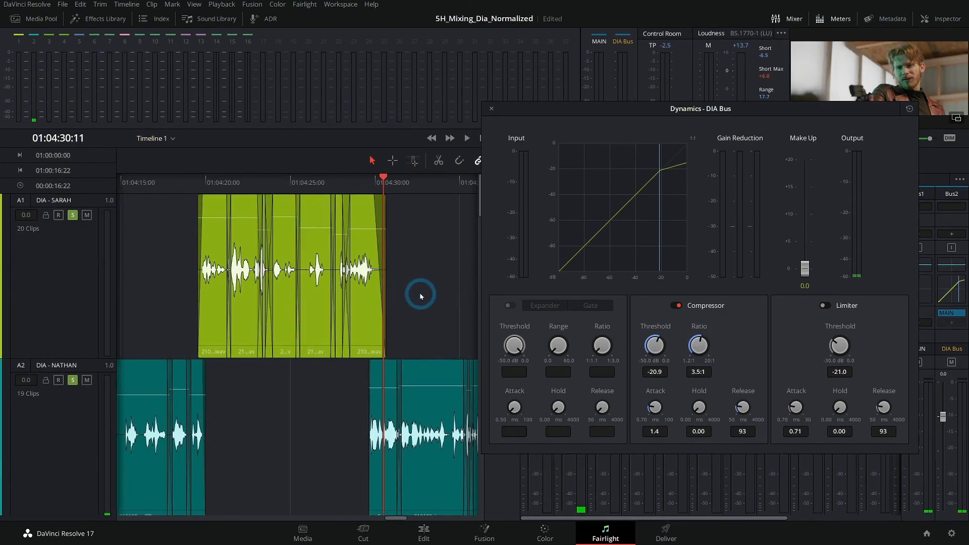
pyautogui.hscroll(3, 374, 287)
pyautogui.press('space')
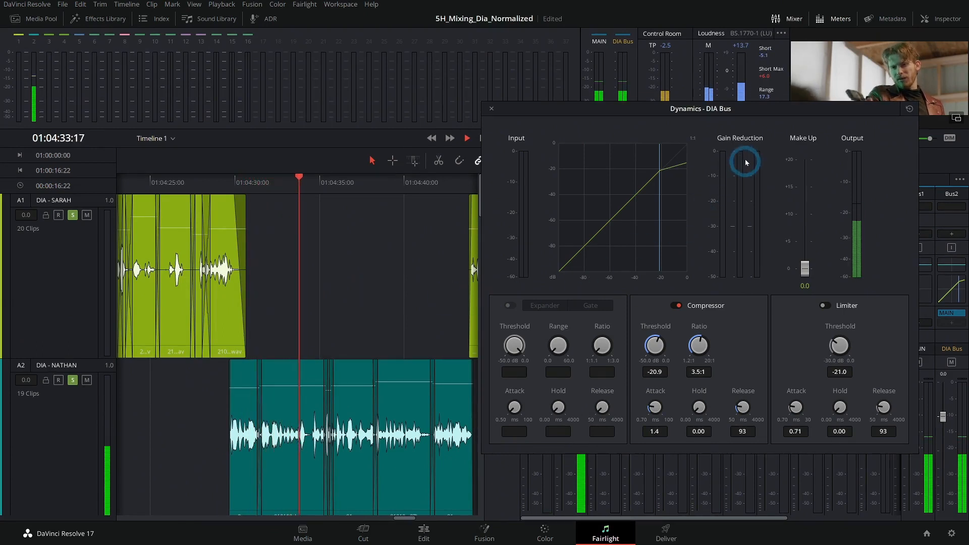
pyautogui.press('space')
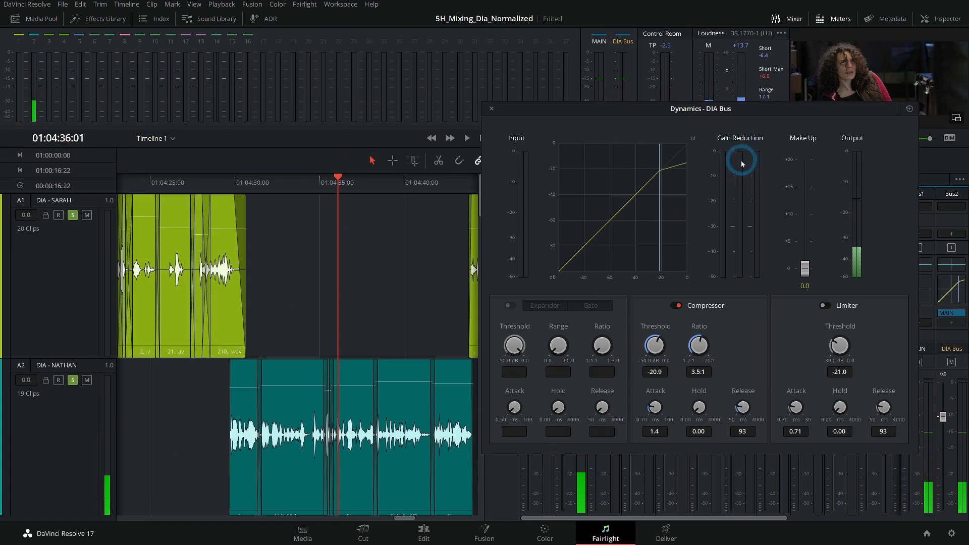
pyautogui.click(308, 196)
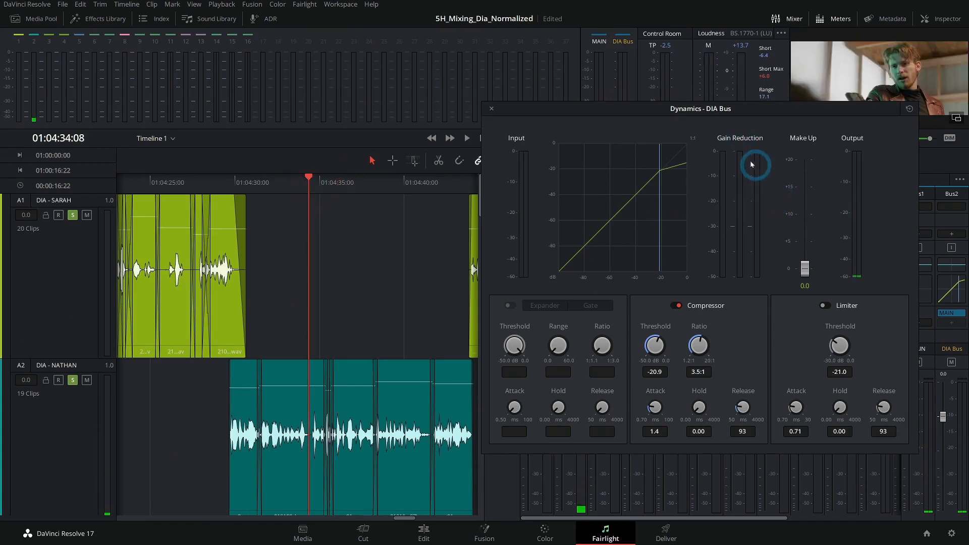
pyautogui.press('space')
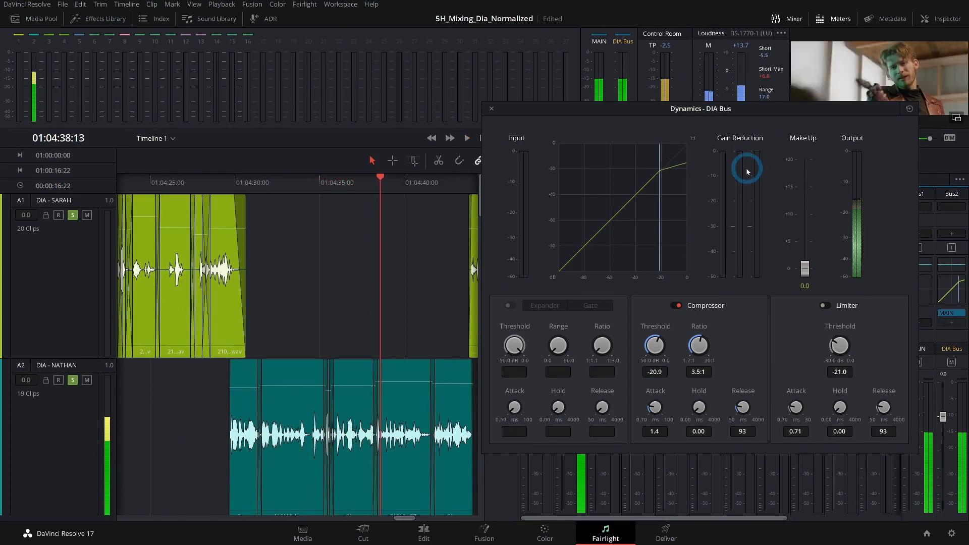
# Play the dialogue on tracks A1 and A2 from about 01:04:44 to 01:04:51 to check the compression.
pyautogui.hscroll(5, 439, 286)
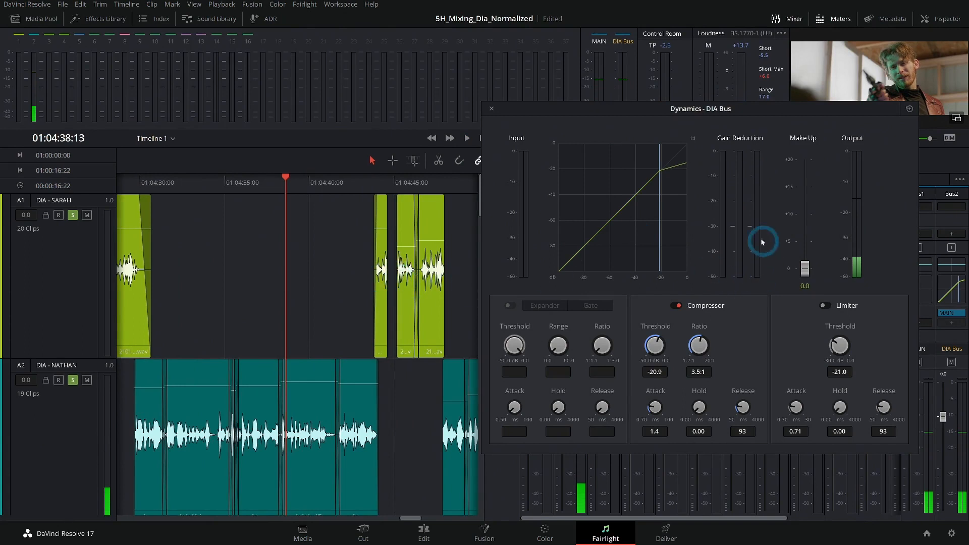
pyautogui.hscroll(1, 321, 279)
pyautogui.click(352, 179)
pyautogui.press('space')
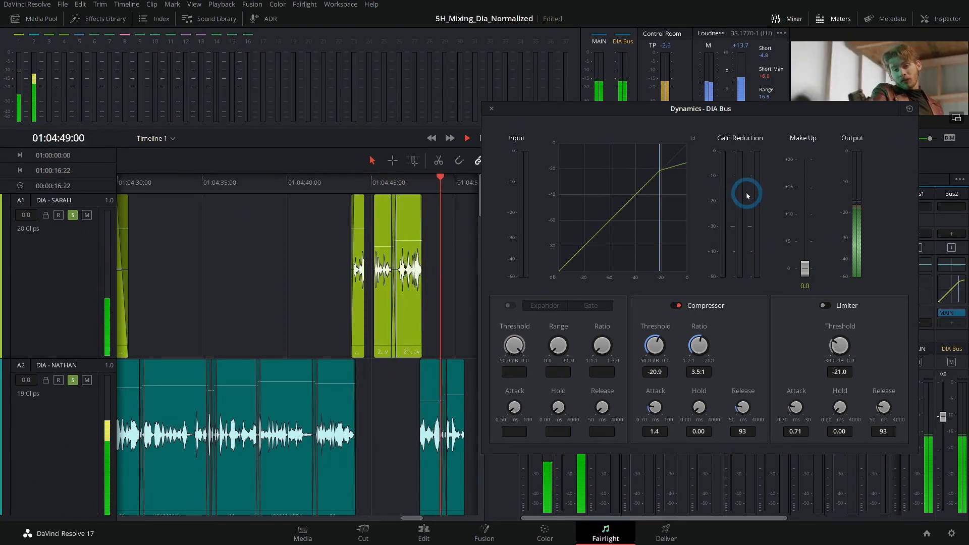
pyautogui.press('space')
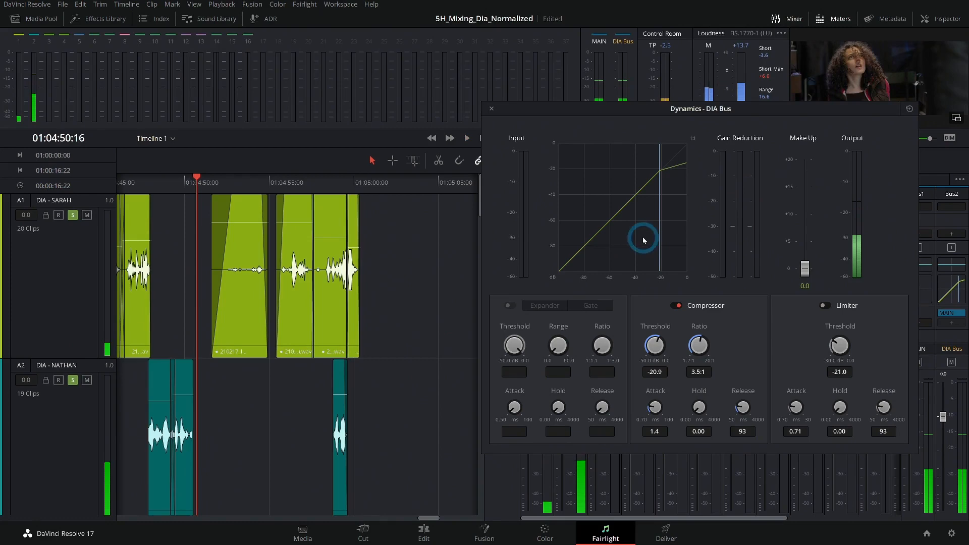
pyautogui.press('space')
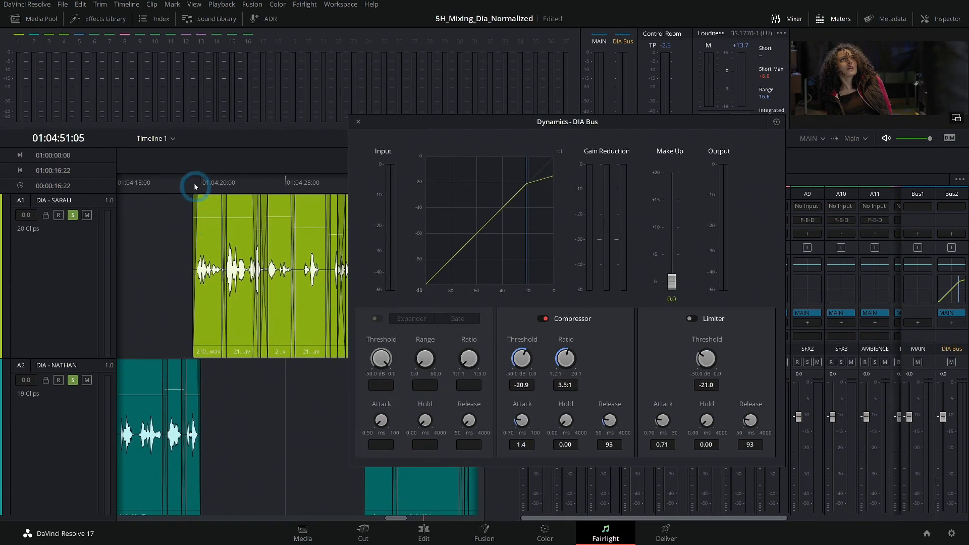
# Raise the DIA Bus make-up gain to 3.0, playing the dialogue from about 01:04:20 before and after the change to check the output level.
pyautogui.click(195, 187)
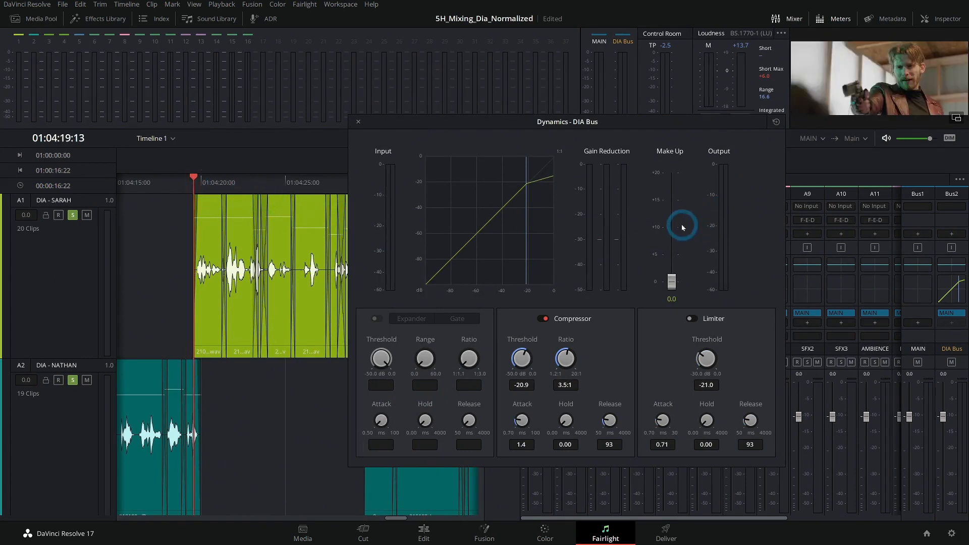
pyautogui.press('space')
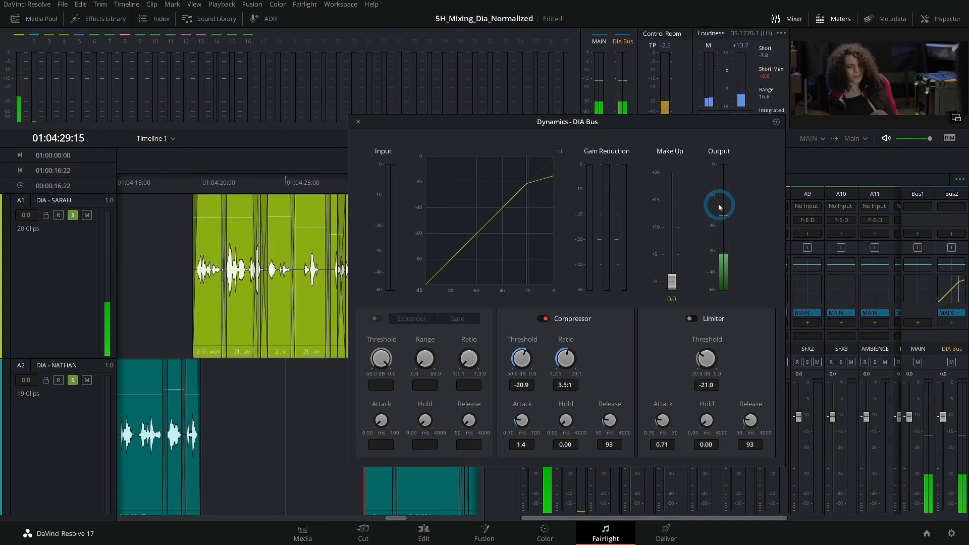
pyautogui.moveTo(671, 282); pyautogui.dragTo(676, 267)
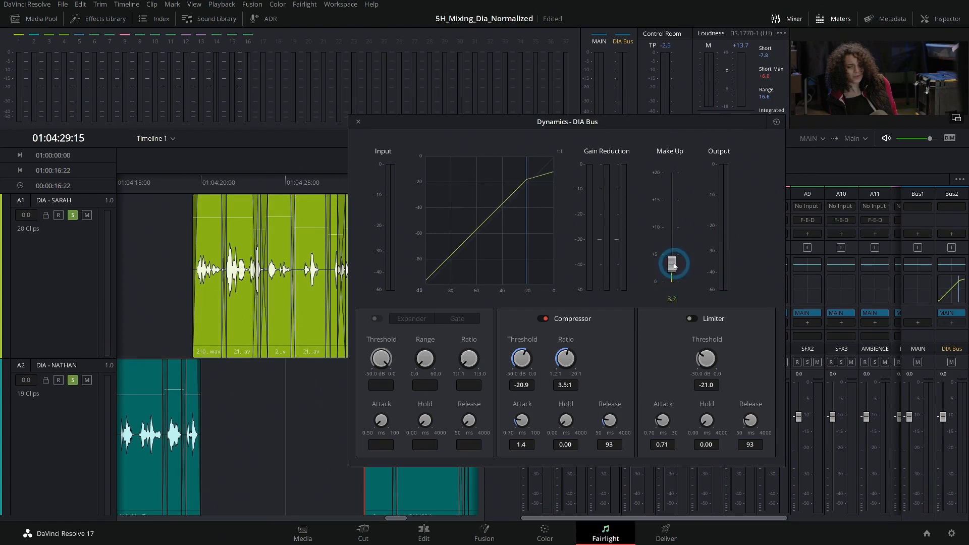
pyautogui.click(205, 183)
pyautogui.press('space')
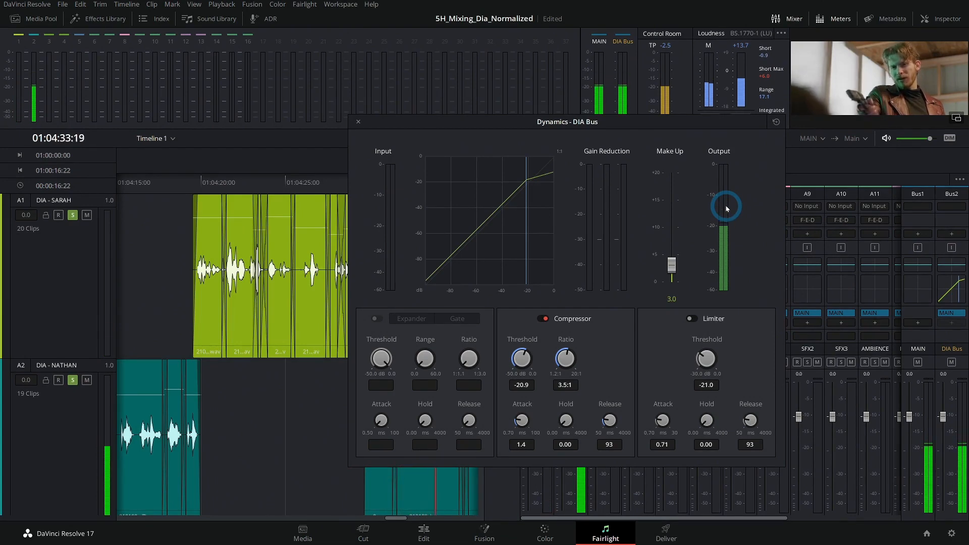
pyautogui.press('space')
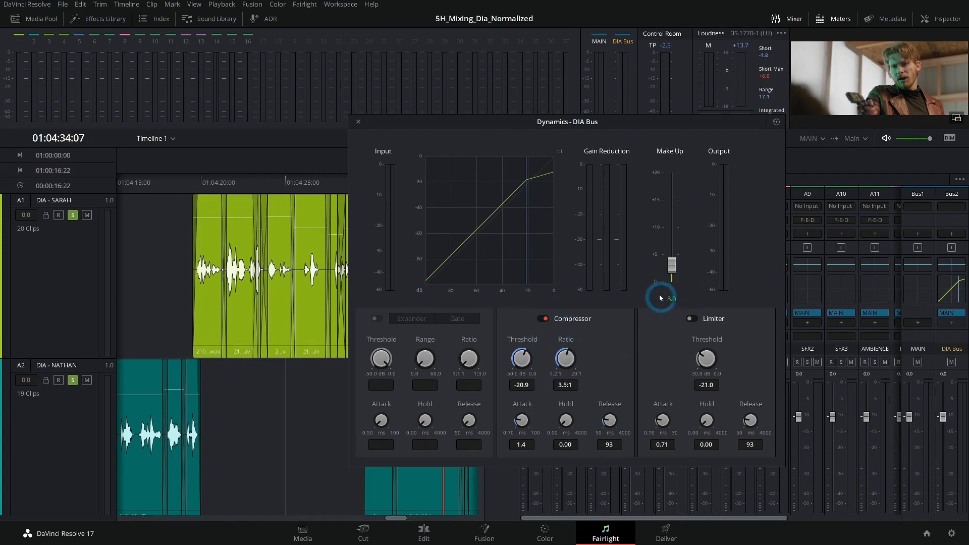
# Play the dialogue from about 01:04:20 to check the make-up gain and close the DIA Bus dynamics window.
pyautogui.click(212, 185)
pyautogui.press('space')
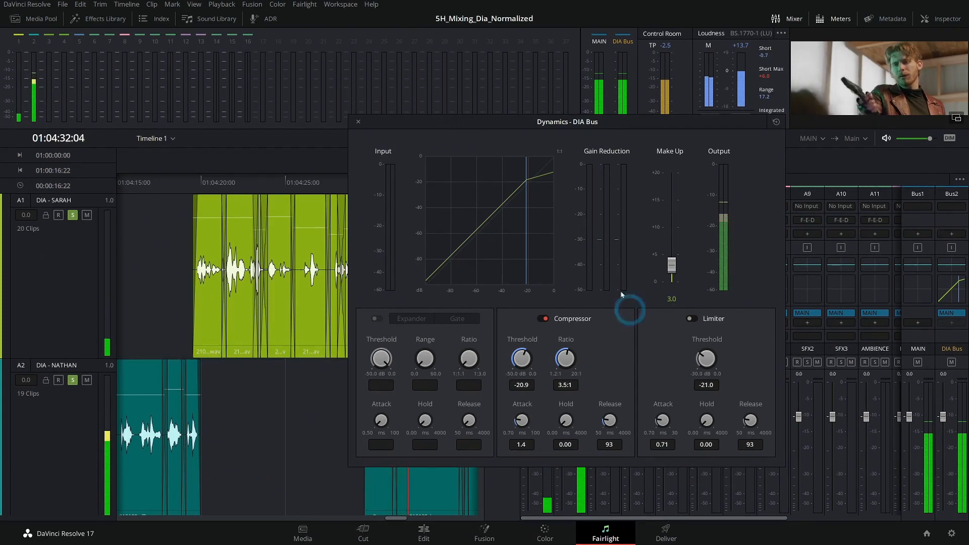
pyautogui.click(358, 122)
# Play the A1 dialogue from about 01:04:52 to 01:04:57:10 to check how the quieter clips sound.
pyautogui.scroll(-6, 440, 281)
pyautogui.scroll(-1, 440, 283)
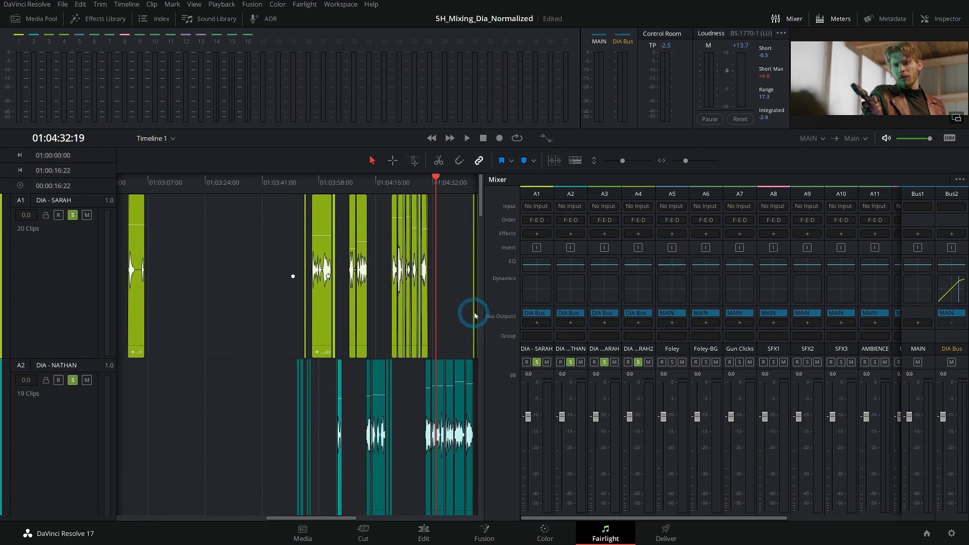
pyautogui.hscroll(-4, 234, 309)
pyautogui.hscroll(7, 237, 304)
pyautogui.scroll(5, 296, 232)
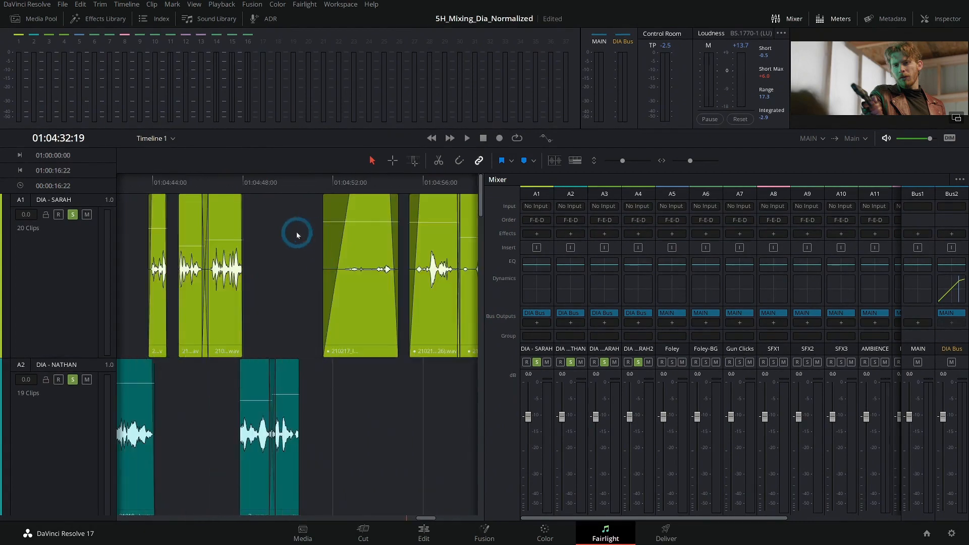
pyautogui.click(341, 183)
pyautogui.press('space')
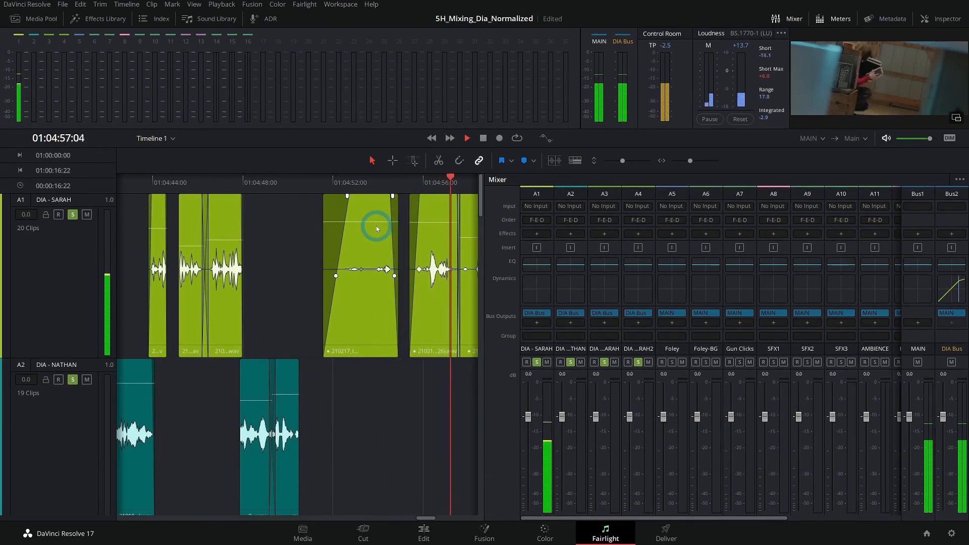
pyautogui.press('space')
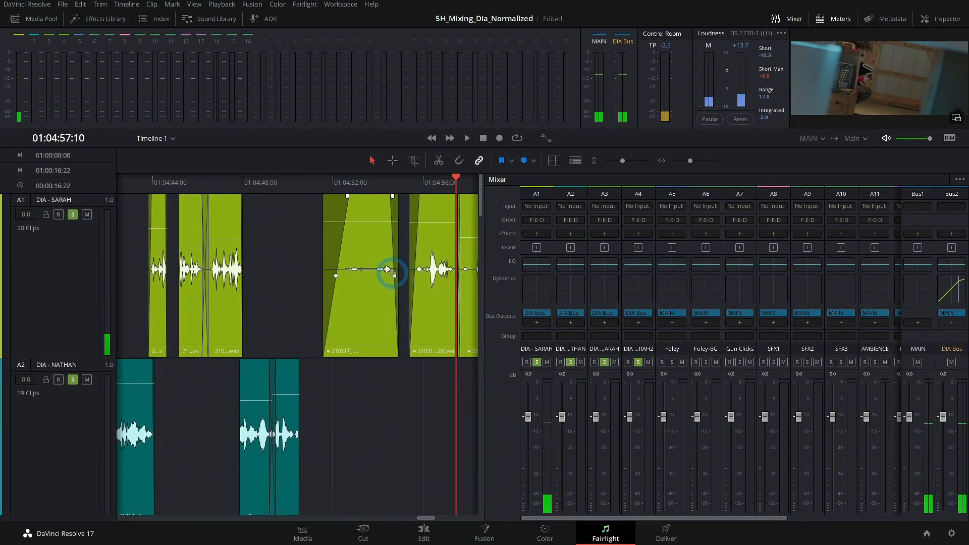
pyautogui.hscroll(2, 422, 396)
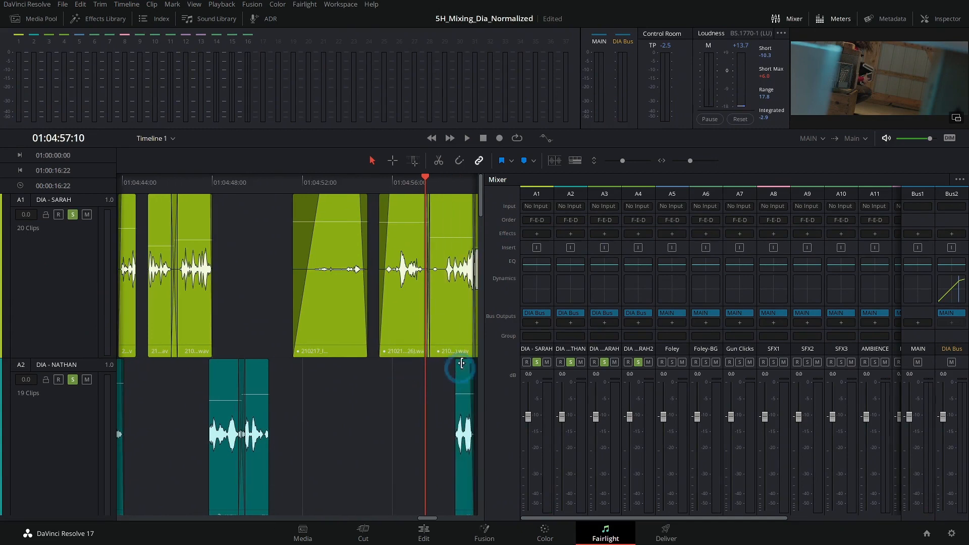
# Narrow the Mixer to the A1, A2, MAIN and DIA Bus strips, widening the timeline around 01:04:53:13.
pyautogui.moveTo(483, 248); pyautogui.dragTo(868, 261)
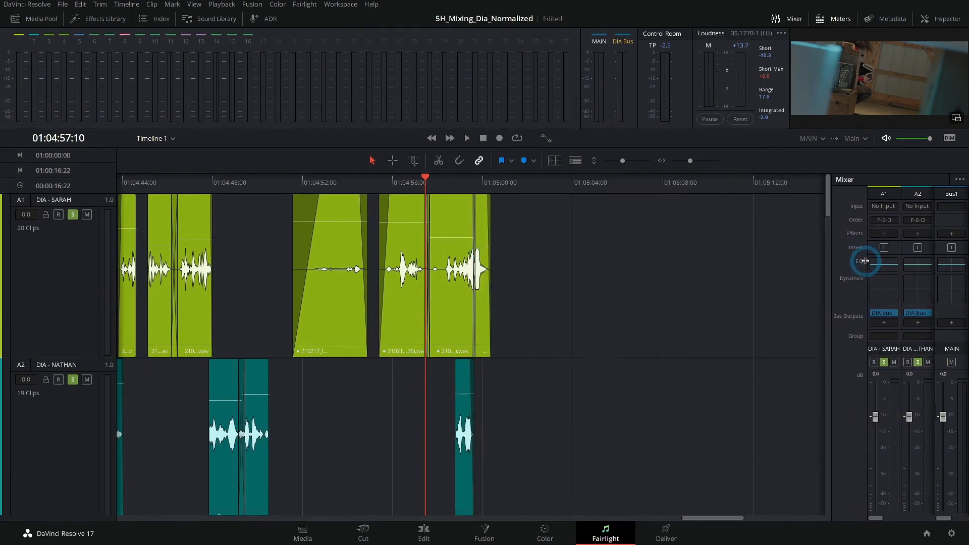
pyautogui.scroll(-2, 553, 286)
pyautogui.hscroll(-4, 553, 286)
pyautogui.moveTo(463, 183); pyautogui.dragTo(486, 184)
pyautogui.scroll(-3, 492, 281)
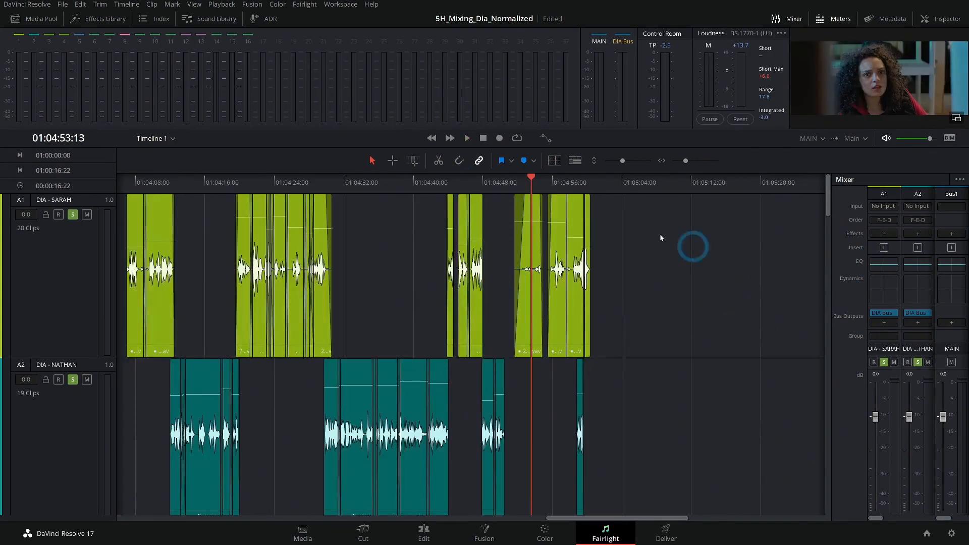
pyautogui.moveTo(832, 290); pyautogui.dragTo(803, 287)
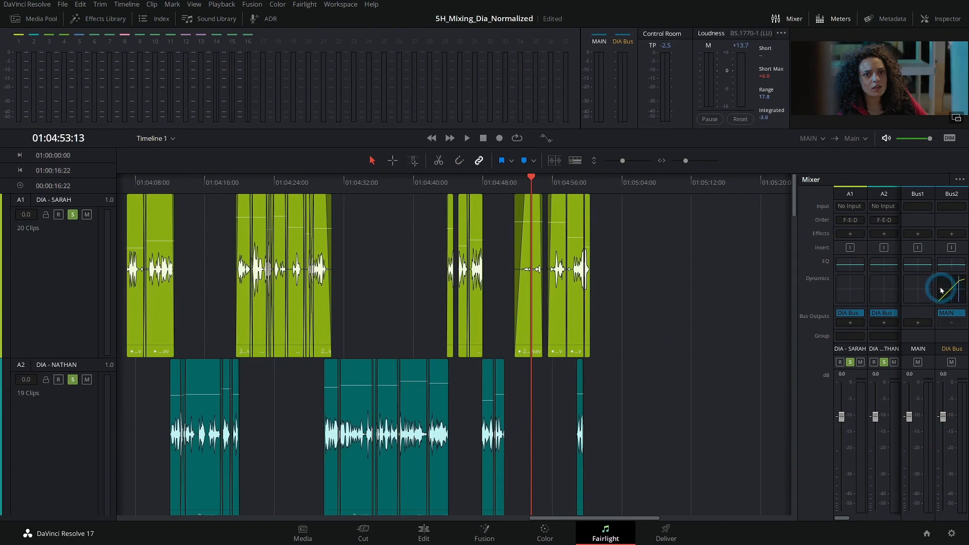
# Open the DIA Bus equalizer and shrink the timeline tracks so that all of them fit, with the dialogue around 01:04:41 in view.
pyautogui.click(950, 267)
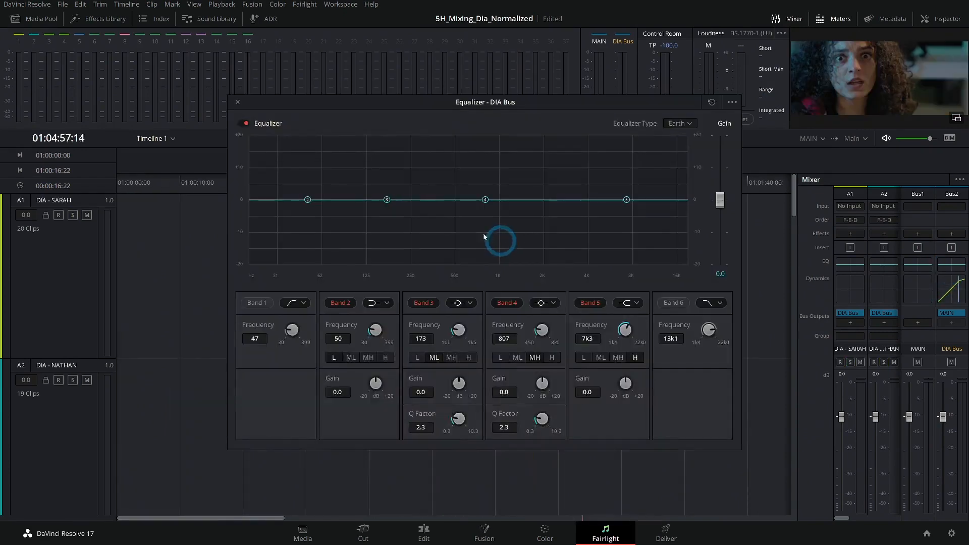
pyautogui.moveTo(520, 104); pyautogui.dragTo(457, 241)
pyautogui.scroll(-5, 517, 208)
pyautogui.click(664, 208)
pyautogui.scroll(6, 664, 208)
pyautogui.scroll(2, 588, 210)
pyautogui.moveTo(440, 245); pyautogui.dragTo(612, 144)
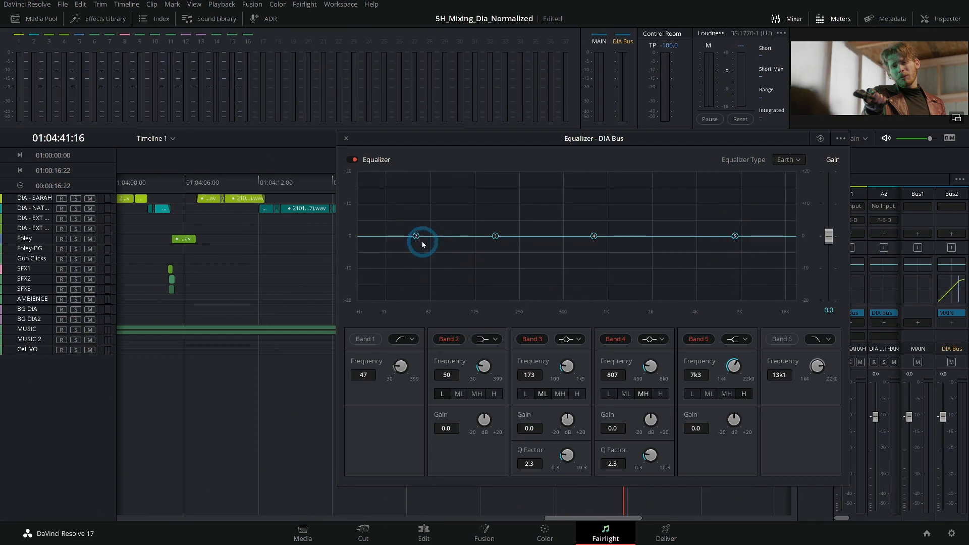
# Try boosting equalizer Band 4 by 20.0 dB around 1k4 while the scene plays from about 01:04:31, and return the curve to flat.
pyautogui.moveTo(418, 234)
pyautogui.mouseDown()
pyautogui.moveTo(488, 202)
pyautogui.moveTo(439, 205)
pyautogui.moveTo(591, 177)
pyautogui.moveTo(596, 219)
pyautogui.moveTo(567, 264)
pyautogui.moveTo(569, 284)
pyautogui.moveTo(666, 269)
pyautogui.moveTo(556, 269)
pyautogui.moveTo(572, 263)
pyautogui.moveTo(407, 239)
pyautogui.mouseUp()
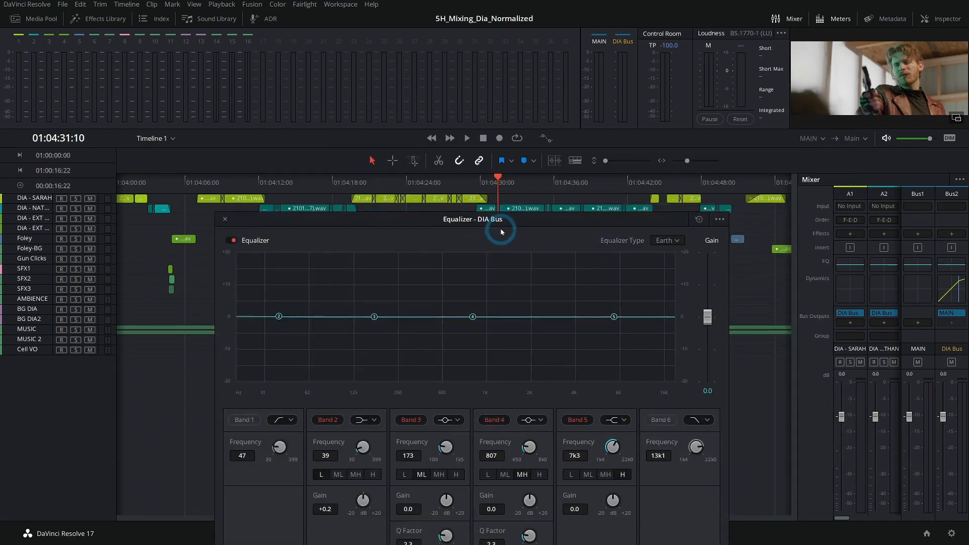
pyautogui.moveTo(503, 232); pyautogui.dragTo(591, 229)
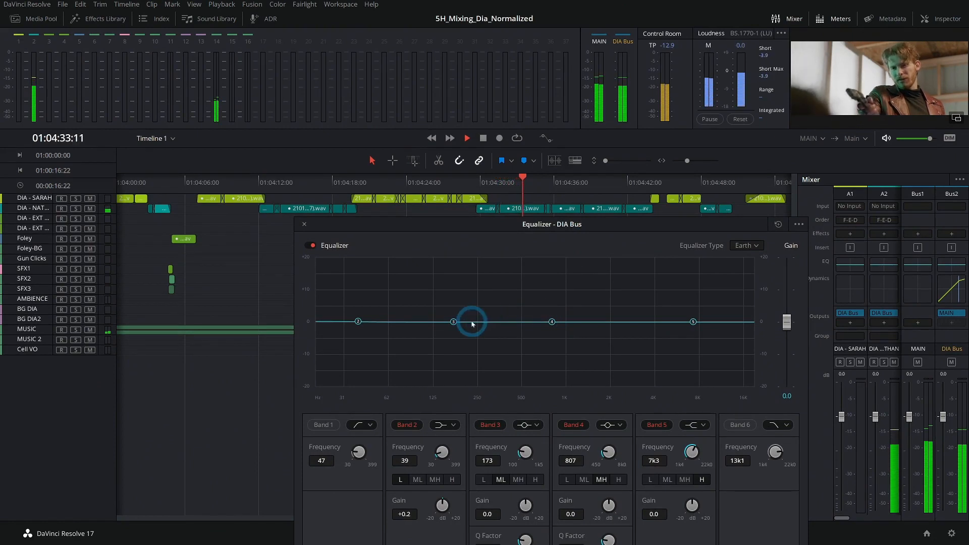
pyautogui.moveTo(552, 322); pyautogui.dragTo(592, 225)
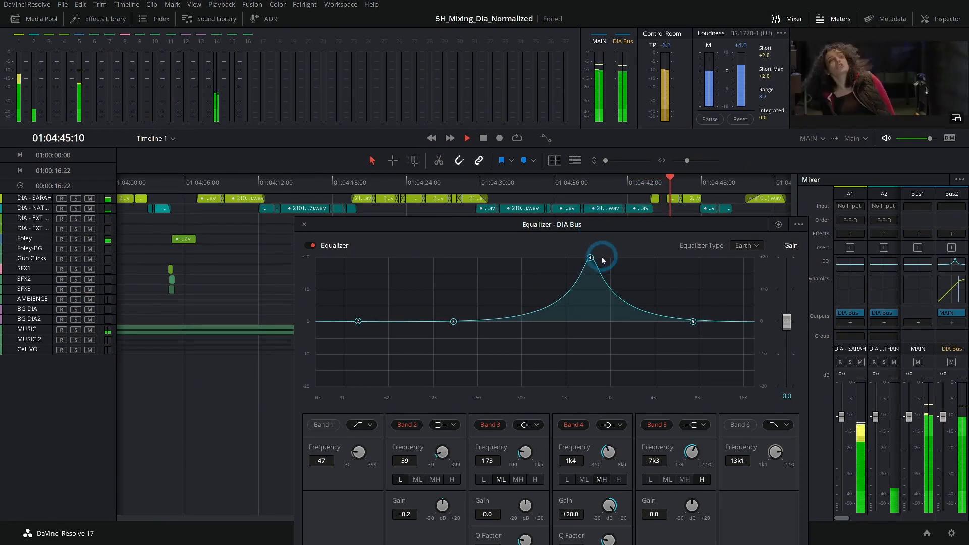
pyautogui.moveTo(591, 259); pyautogui.dragTo(594, 320)
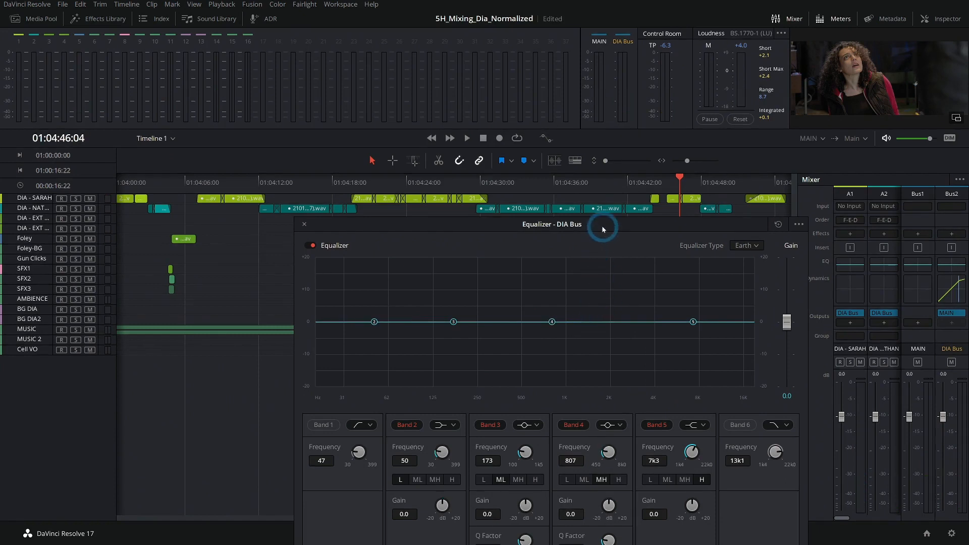
# Play the scene from about 01:04:34 to 01:04:36:18 with the equalizer curve flat.
pyautogui.moveTo(602, 229); pyautogui.dragTo(556, 226)
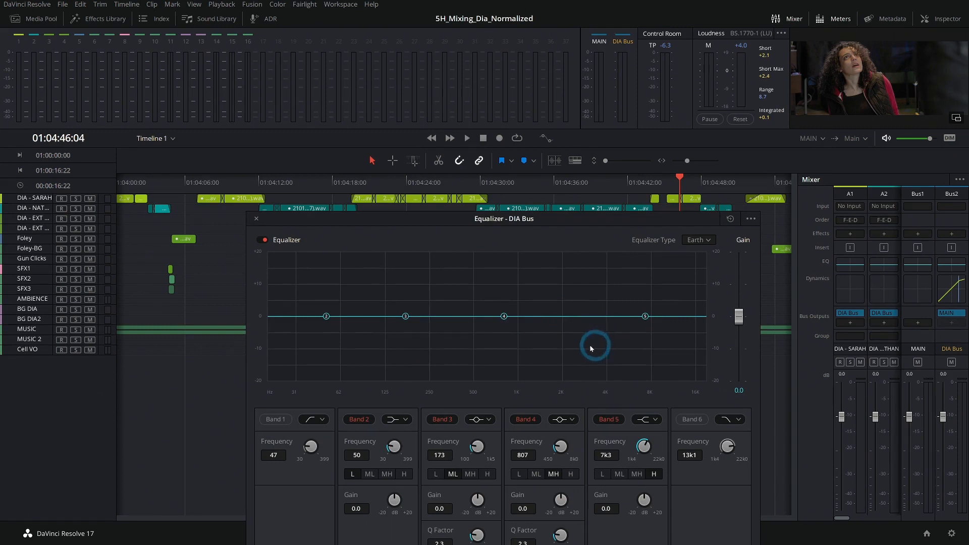
pyautogui.moveTo(526, 239); pyautogui.dragTo(520, 238)
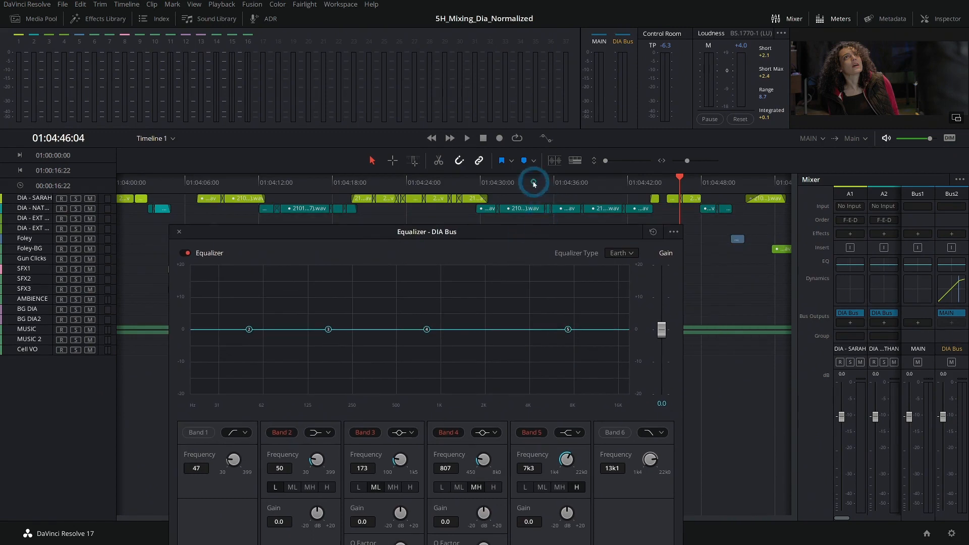
pyautogui.click(533, 183)
pyautogui.press('space')
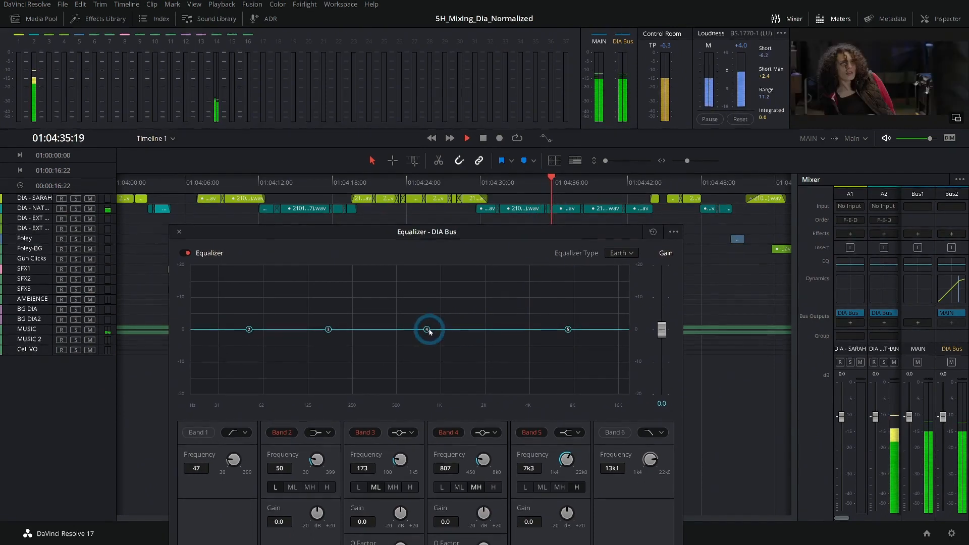
pyautogui.press('space')
# Enable the Band 1 low-cut filter in the DIA Bus equalizer and set its frequency to 54.
pyautogui.moveTo(448, 232); pyautogui.dragTo(627, 165)
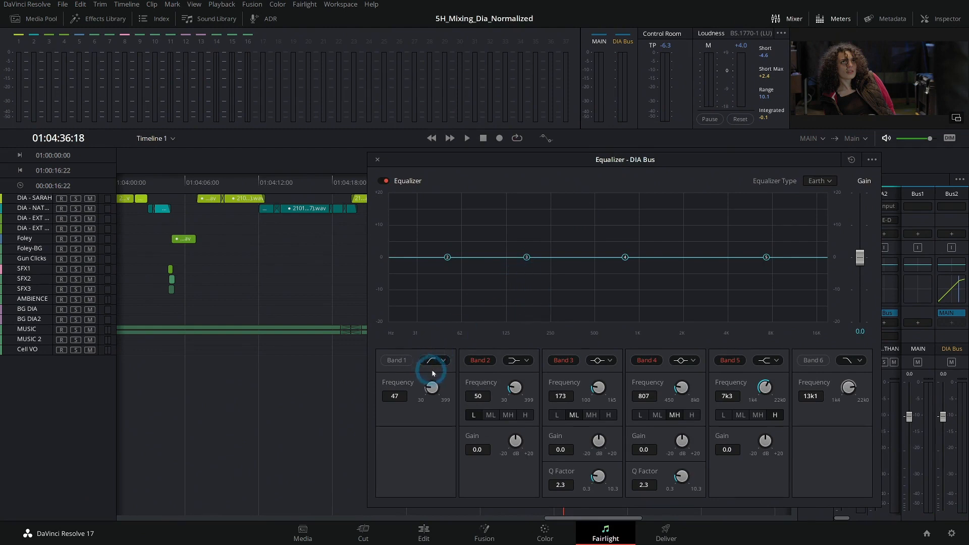
pyautogui.click(401, 365)
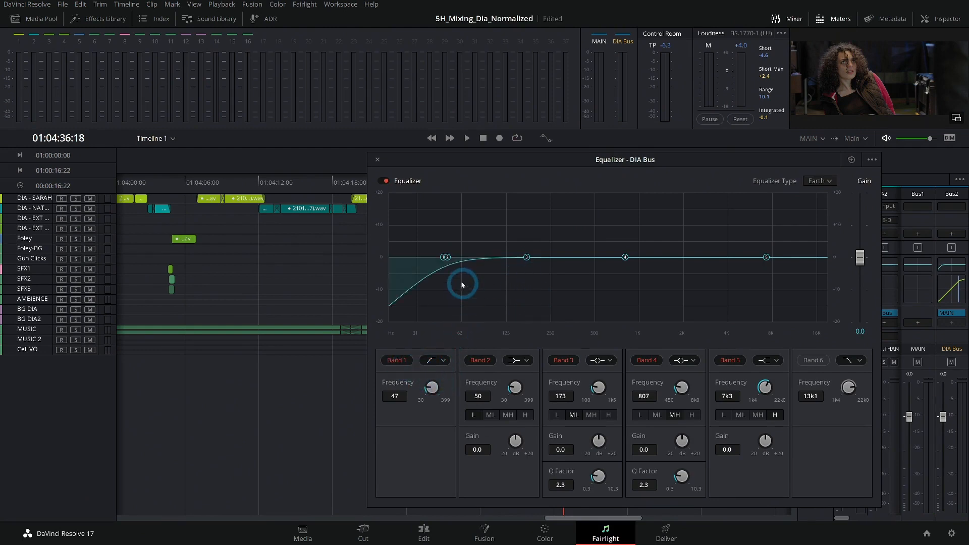
pyautogui.moveTo(446, 260); pyautogui.dragTo(453, 260)
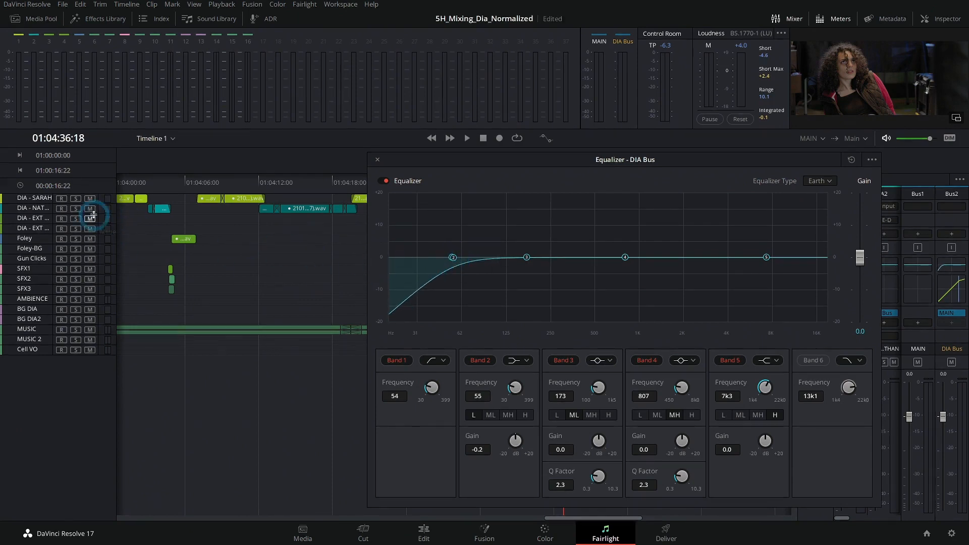
# Solo the DIA - SARAH and DIA - NATHAN tracks and place the playhead at 01:04:20:00.
pyautogui.click(76, 198)
pyautogui.click(75, 208)
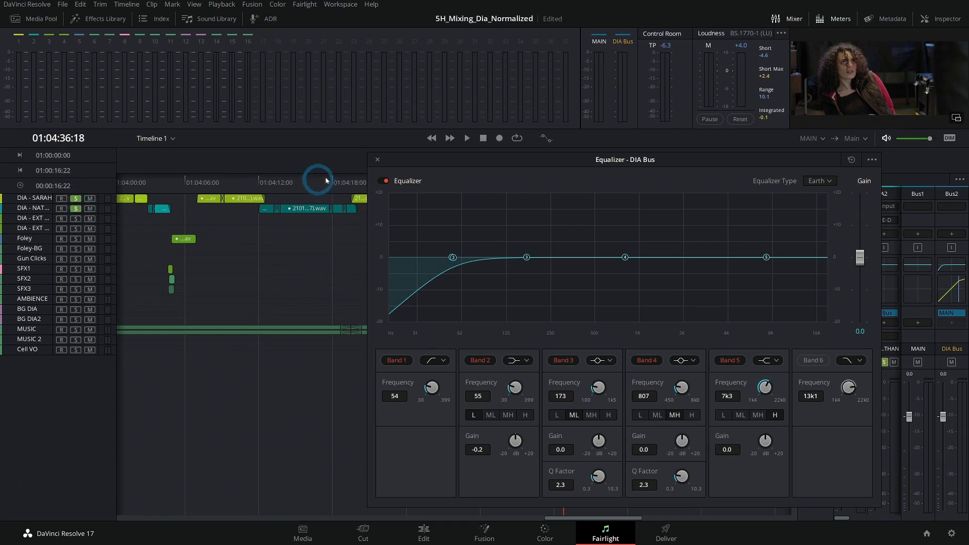
pyautogui.click(355, 181)
# Set Band 2 to 251 with 0.0 gain, and raise the Band 1 low cut to 297 while playing the dialogue to 01:04:38:05.
pyautogui.click(442, 245)
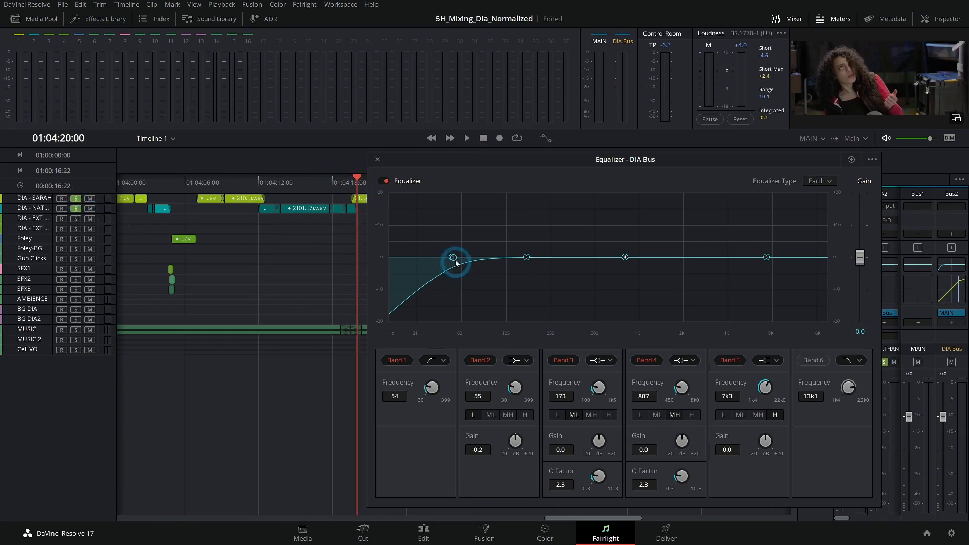
pyautogui.moveTo(453, 261); pyautogui.dragTo(551, 260)
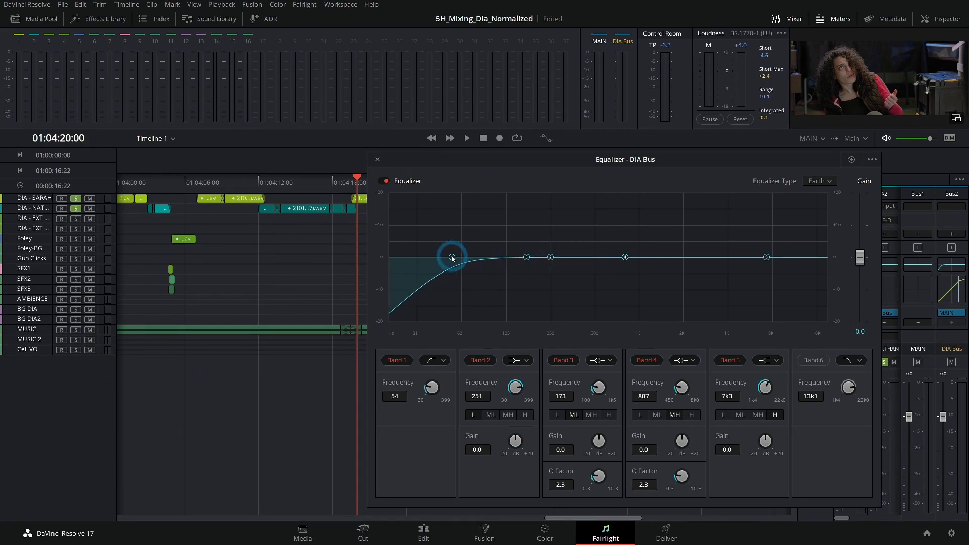
pyautogui.press('space')
pyautogui.moveTo(452, 258); pyautogui.dragTo(562, 247)
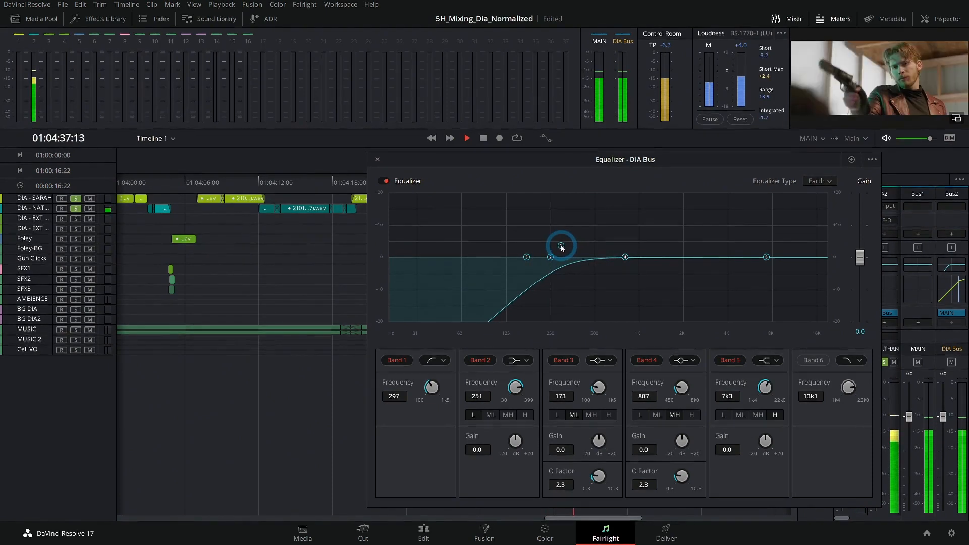
pyautogui.press('space')
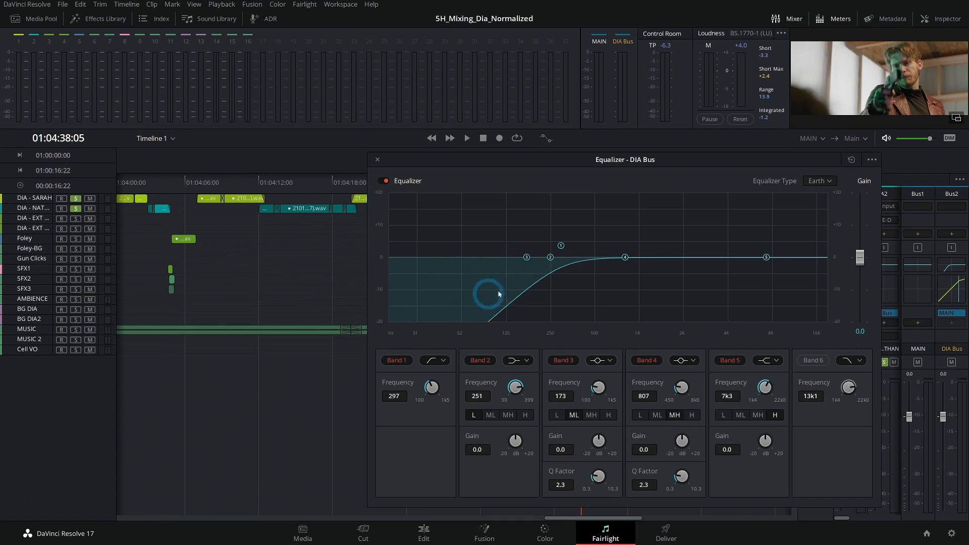
# Play the dialogue from about 01:04:31, bypassing and re-enabling the equalizer to compare the low cut's effect.
pyautogui.moveTo(520, 164); pyautogui.dragTo(424, 223)
pyautogui.click(501, 182)
pyautogui.press('space')
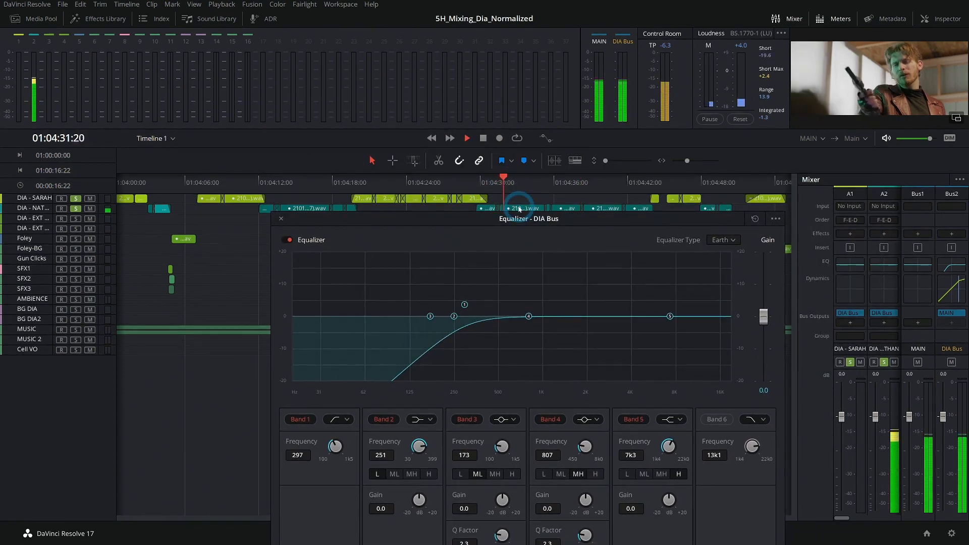
pyautogui.click(285, 241)
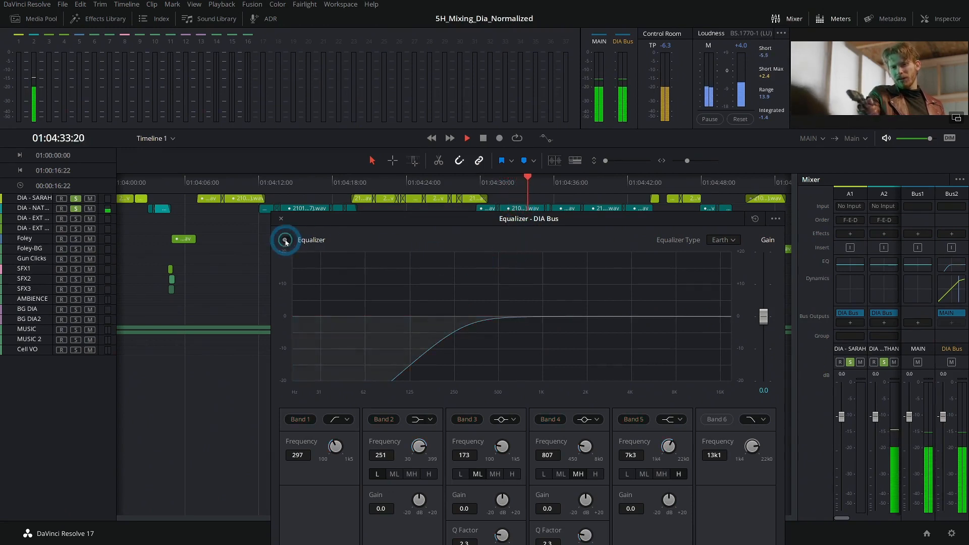
pyautogui.click(285, 240)
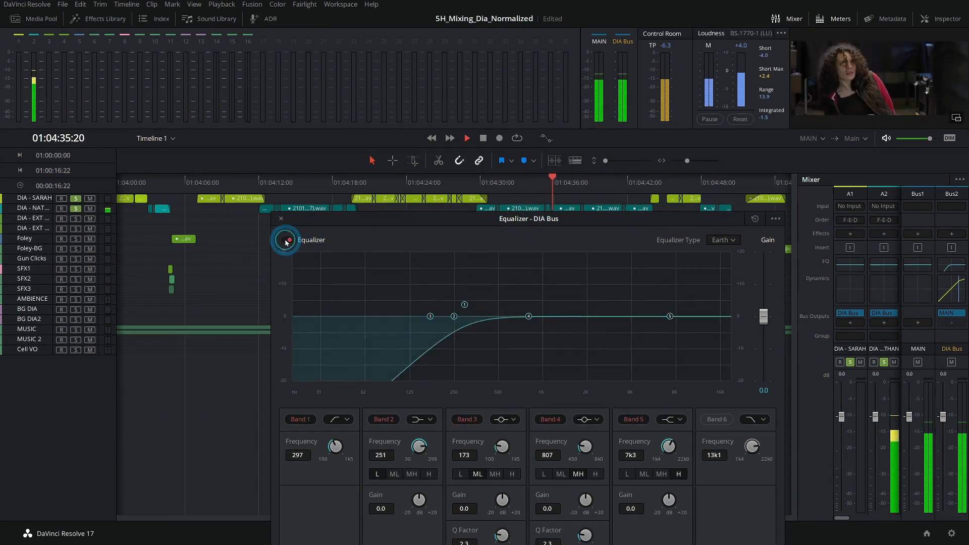
# Lower the Band 1 low cut to 175 and compare the dialogue with the equalizer bypassed and enabled, playing to 01:04:43:23.
pyautogui.moveTo(463, 305); pyautogui.dragTo(431, 305)
pyautogui.press('space')
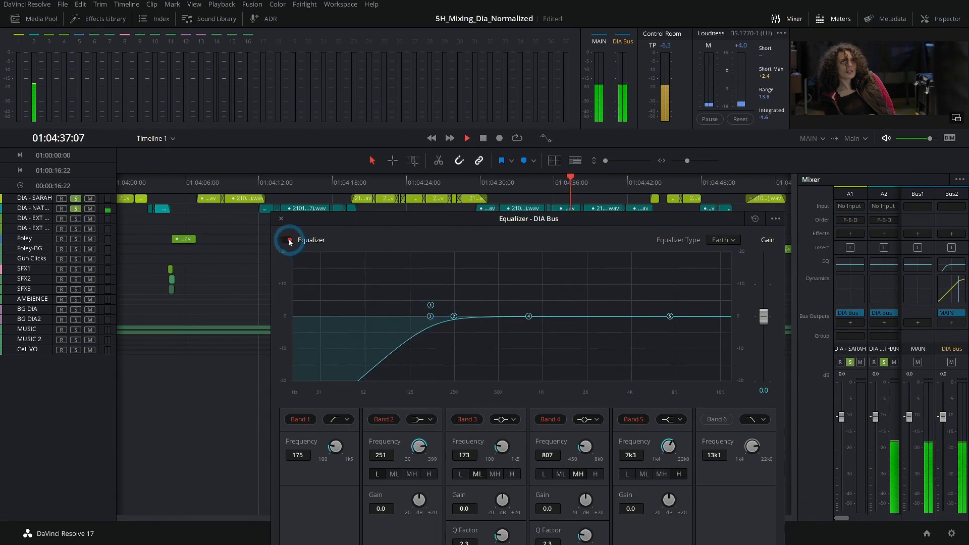
pyautogui.click(290, 241)
pyautogui.click(290, 240)
pyautogui.click(290, 241)
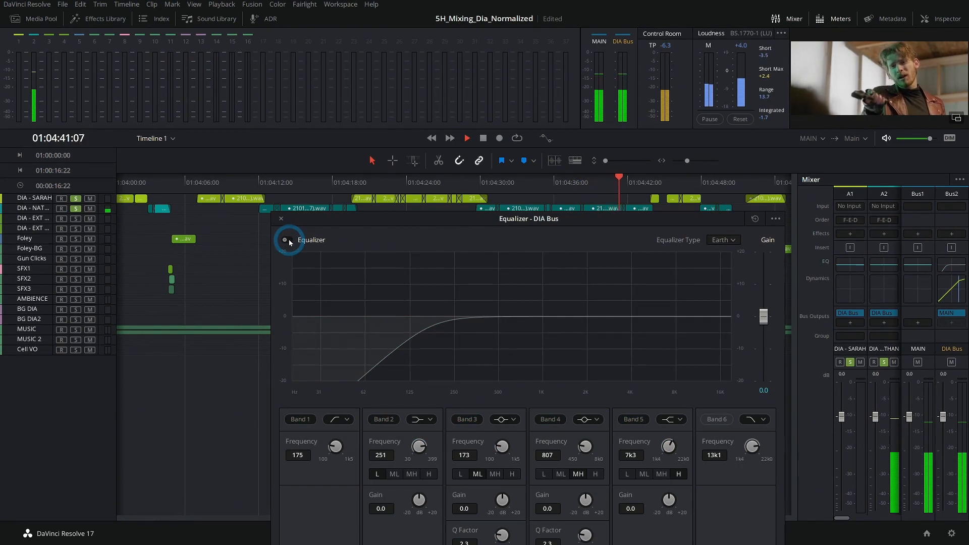
pyautogui.click(290, 241)
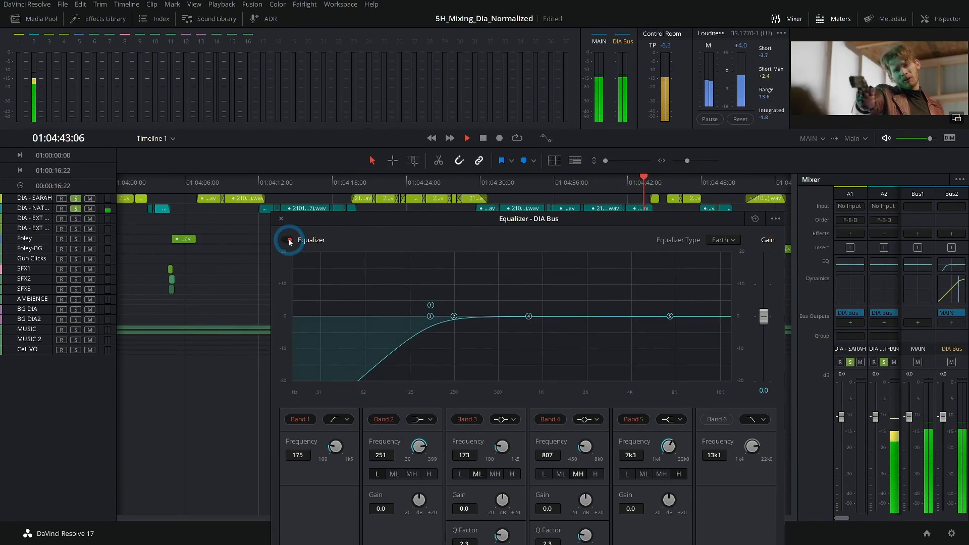
pyautogui.press('space')
# Close the DIA Bus equalizer window to return to the full timeline.
pyautogui.moveTo(453, 221); pyautogui.dragTo(484, 175)
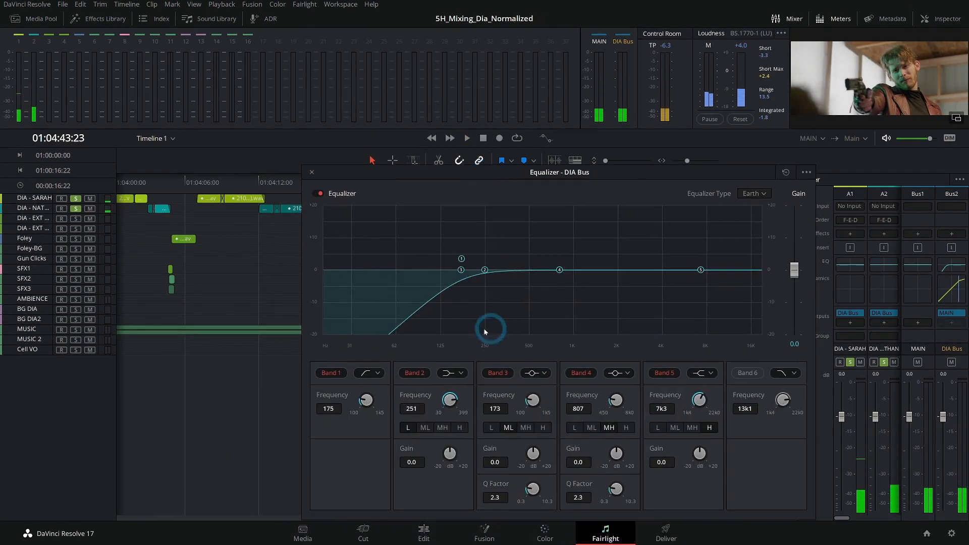
pyautogui.click(312, 172)
pyautogui.hotkey('shift', 'z')
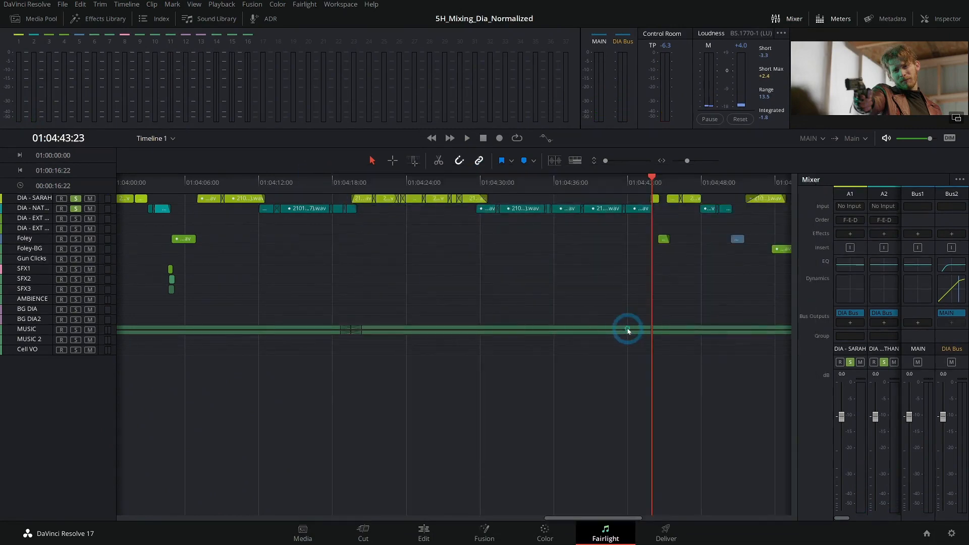